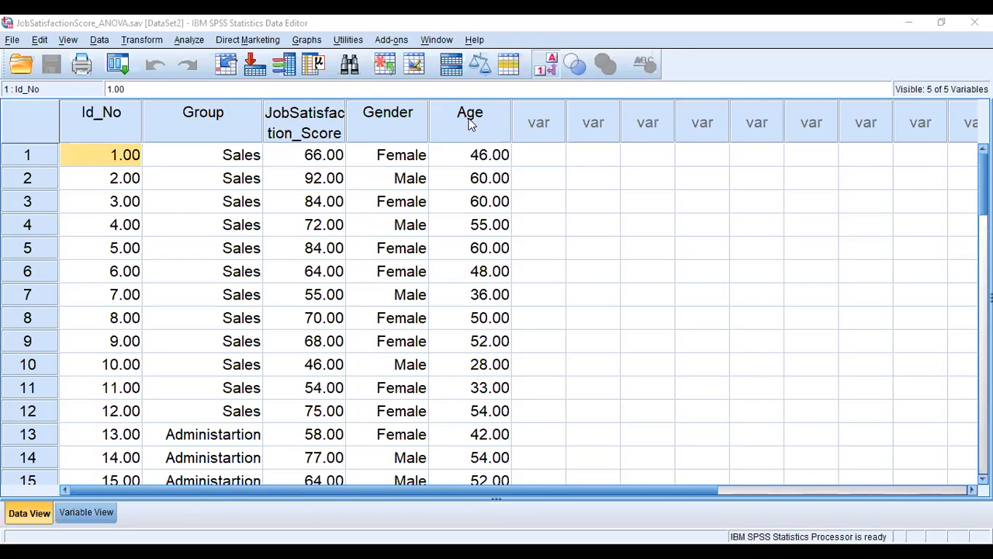
{"action": "left_click", "coordinate": [186, 39]}
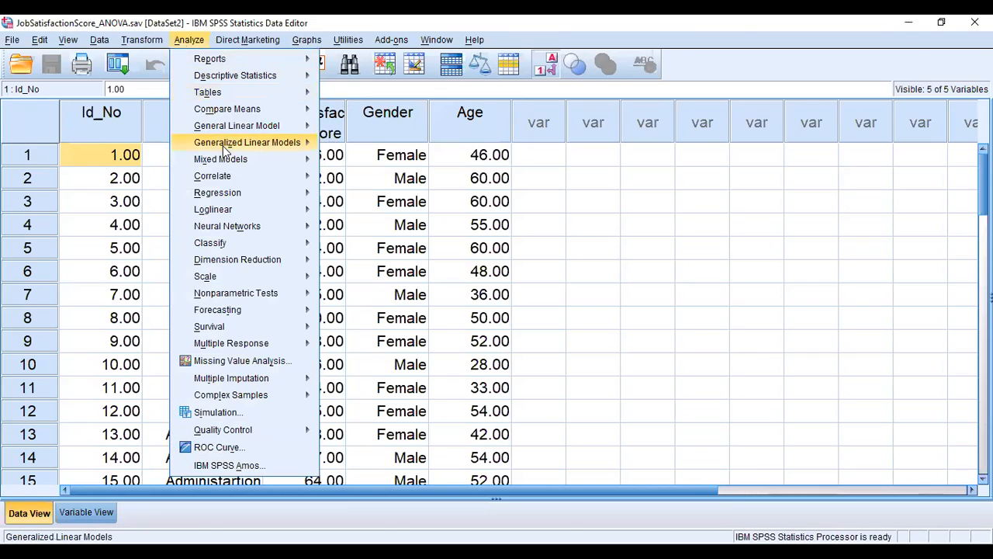
{"action": "mouse_move", "coordinate": [250, 133]}
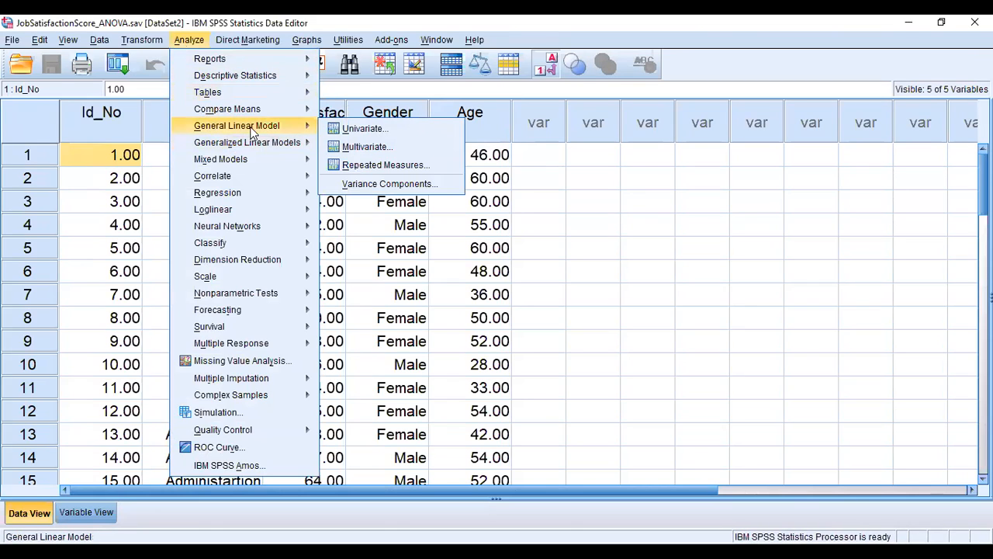
{"action": "left_click", "coordinate": [351, 129]}
{"action": "left_click", "coordinate": [505, 185]}
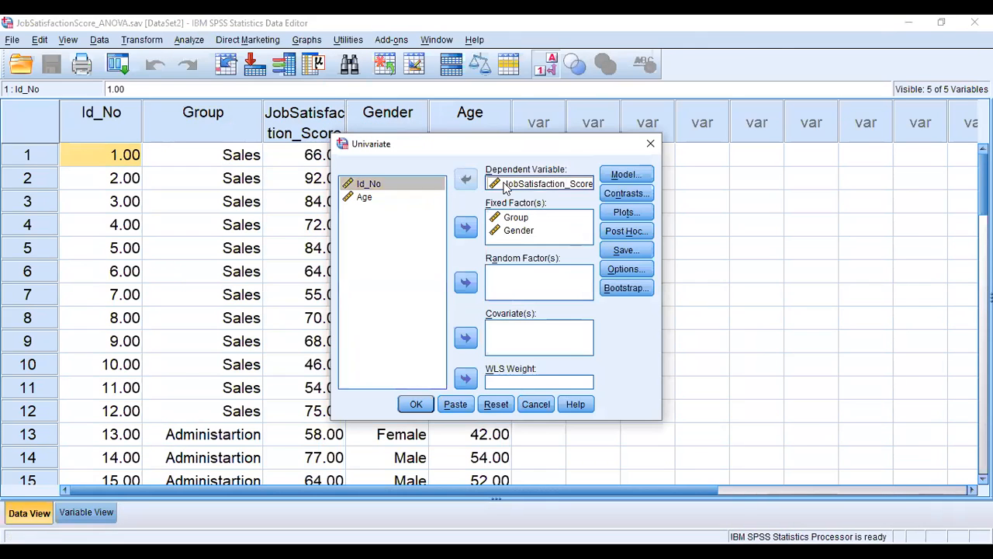
{"action": "left_click", "coordinate": [466, 180]}
{"action": "left_click", "coordinate": [514, 220]}
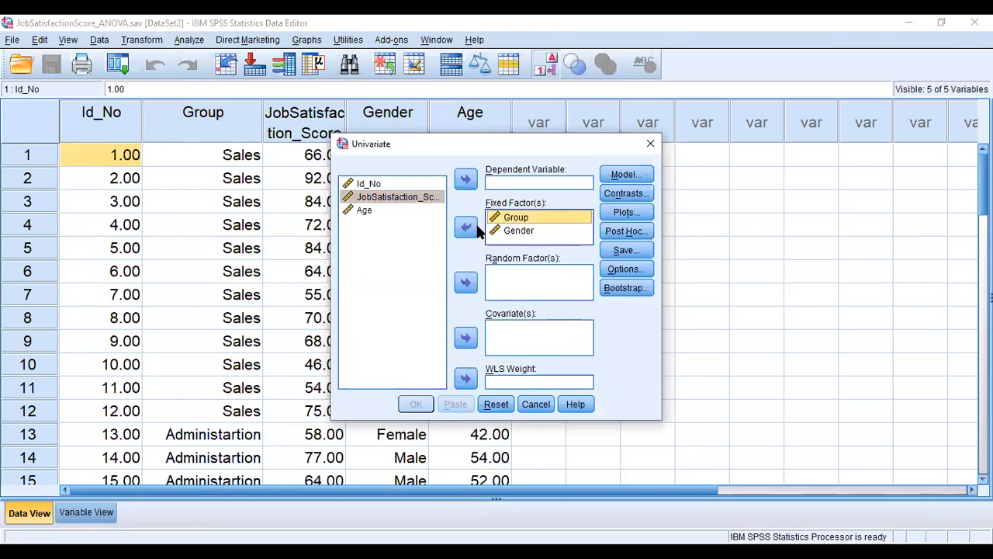
{"action": "left_click", "coordinate": [465, 227]}
{"action": "left_click", "coordinate": [509, 220]}
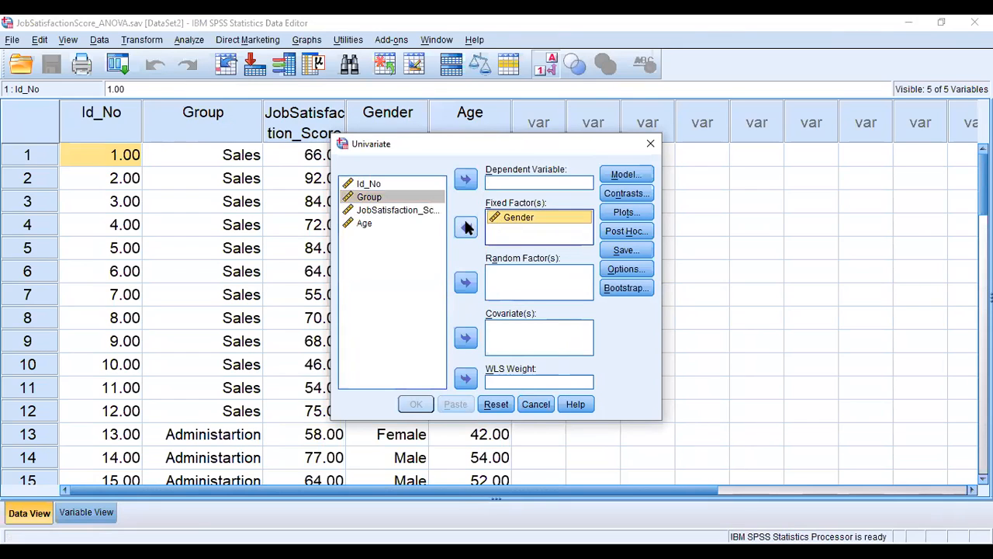
{"action": "left_click", "coordinate": [466, 227]}
{"action": "left_click", "coordinate": [404, 268]}
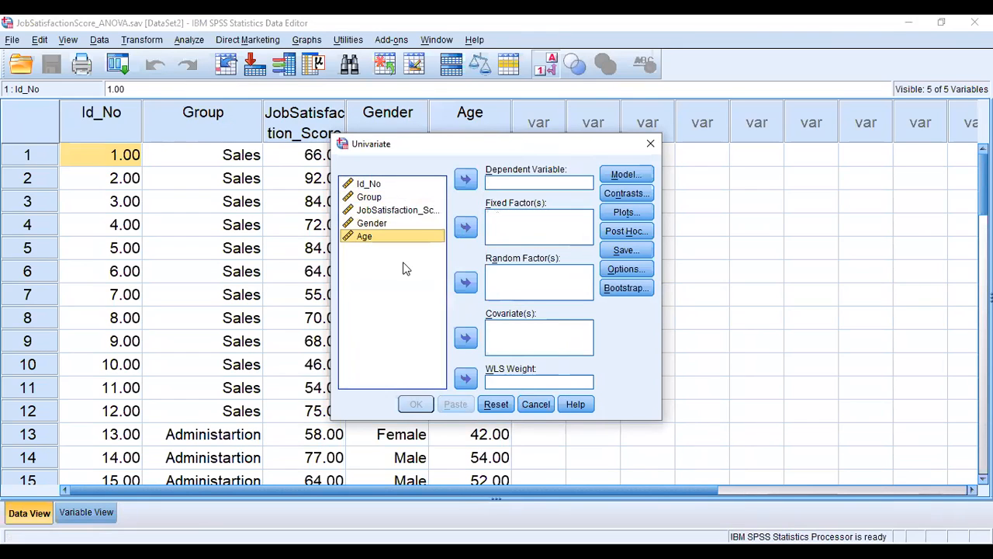
{"action": "left_click", "coordinate": [413, 212]}
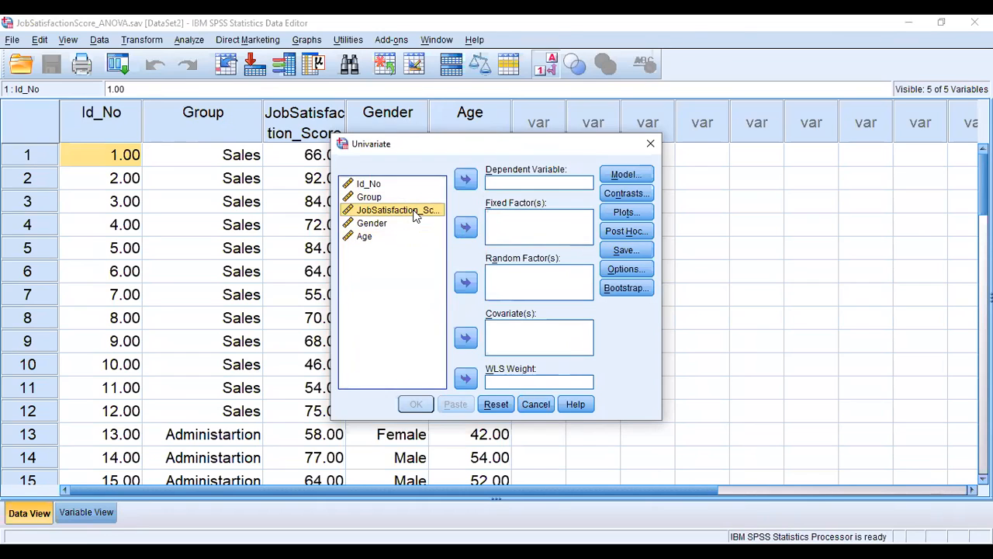
{"action": "left_click", "coordinate": [467, 180]}
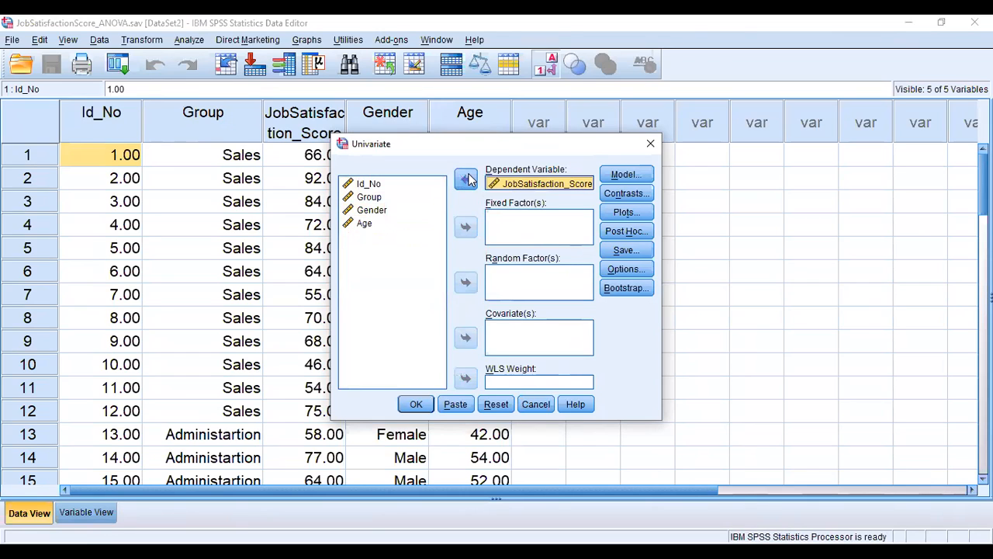
{"action": "left_click", "coordinate": [376, 198]}
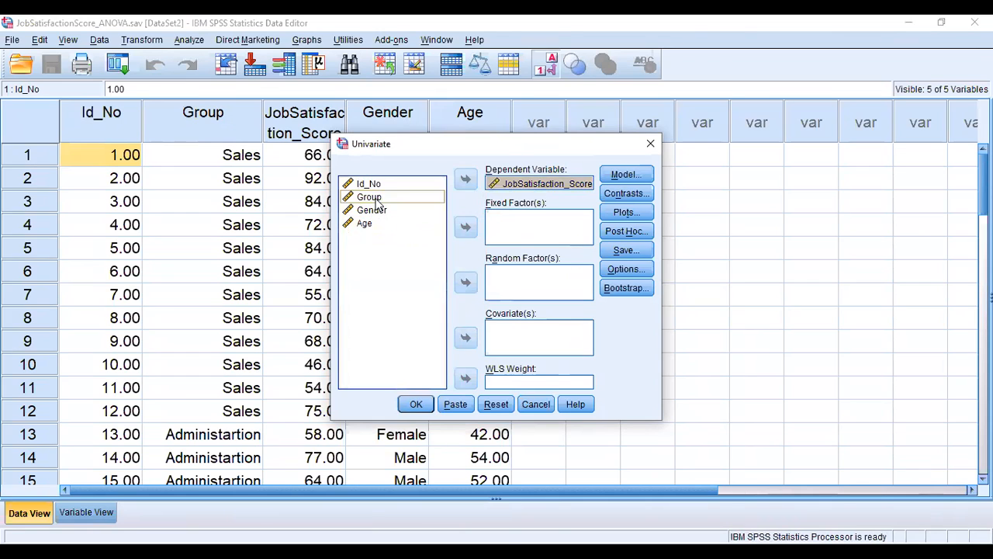
{"action": "left_click", "coordinate": [466, 228]}
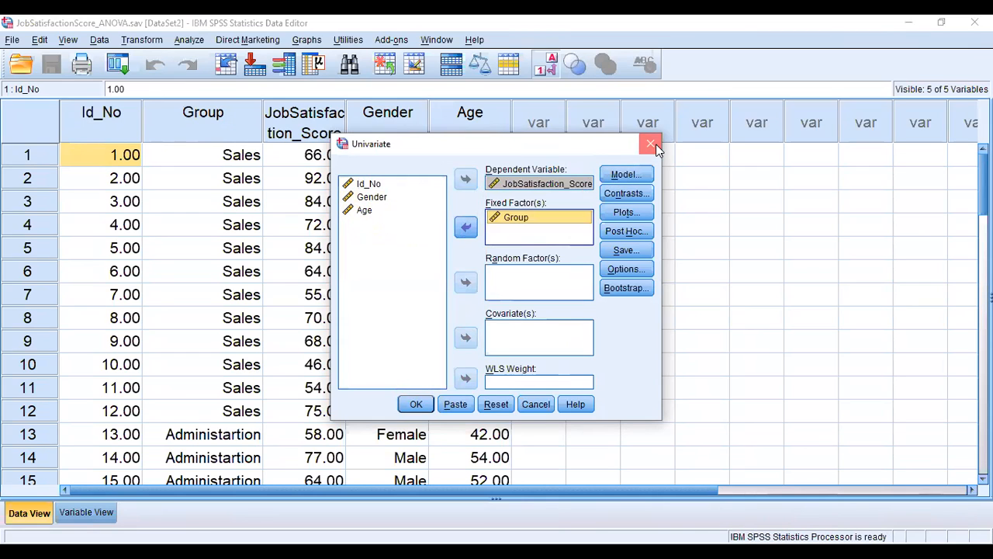
{"action": "left_click", "coordinate": [651, 144]}
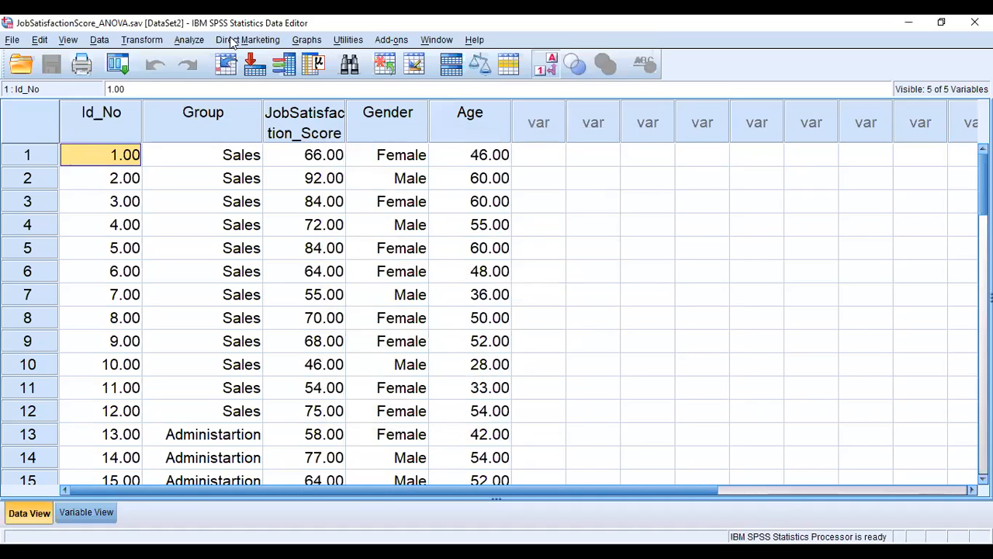
Run a one-way ANOVA of JobSatisfaction_Score with Group as the factor and review its ANOVA and post hoc tables.
{"action": "left_click", "coordinate": [189, 40]}
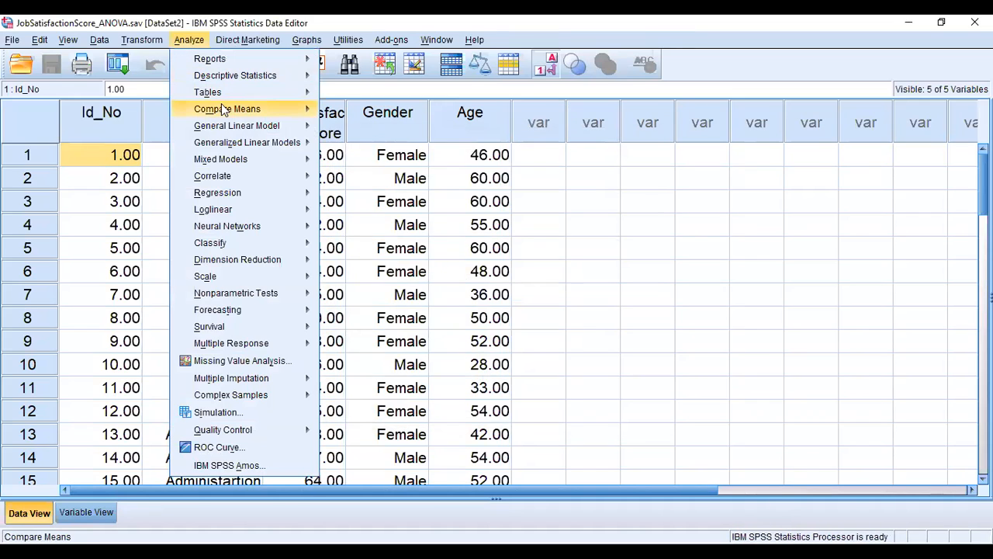
{"action": "mouse_move", "coordinate": [234, 111]}
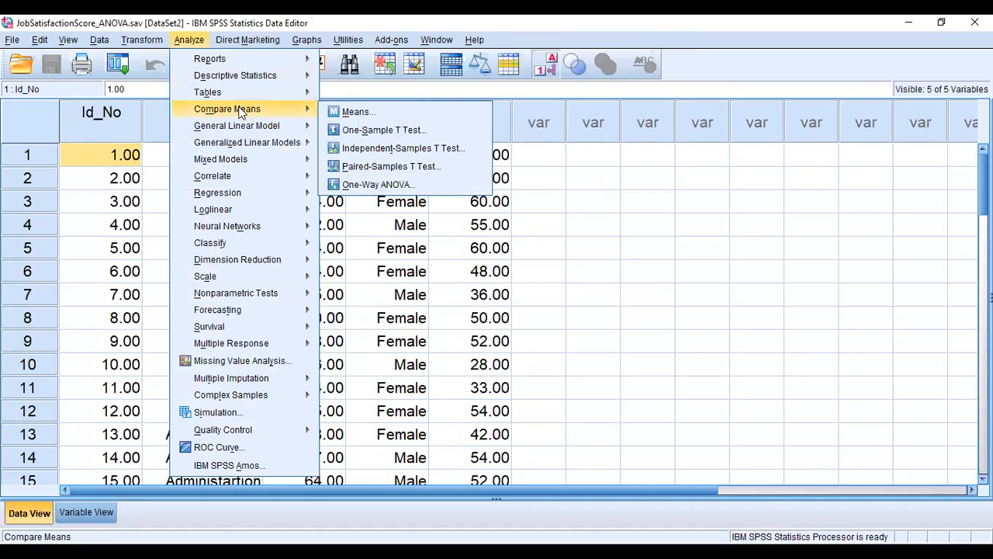
{"action": "left_click", "coordinate": [393, 186]}
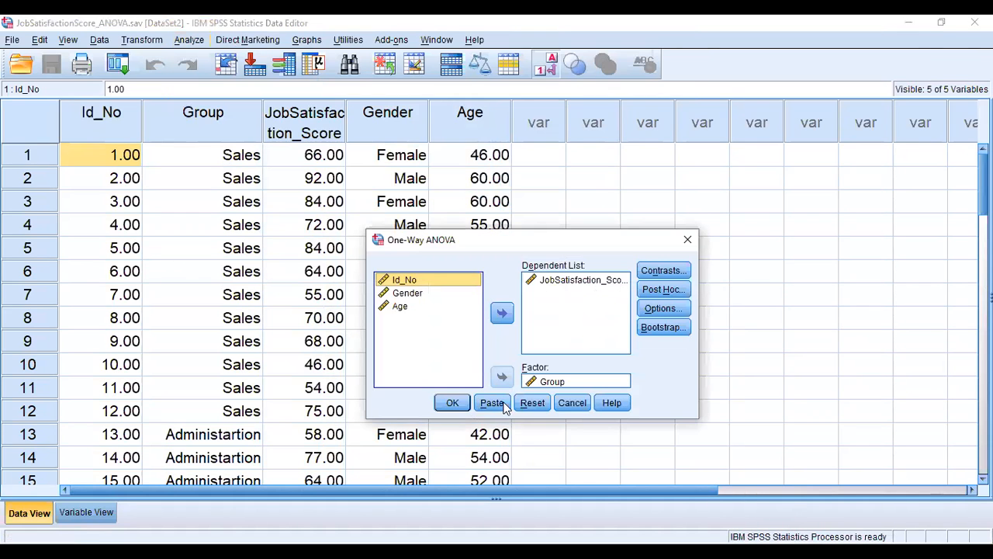
{"action": "left_click", "coordinate": [452, 404]}
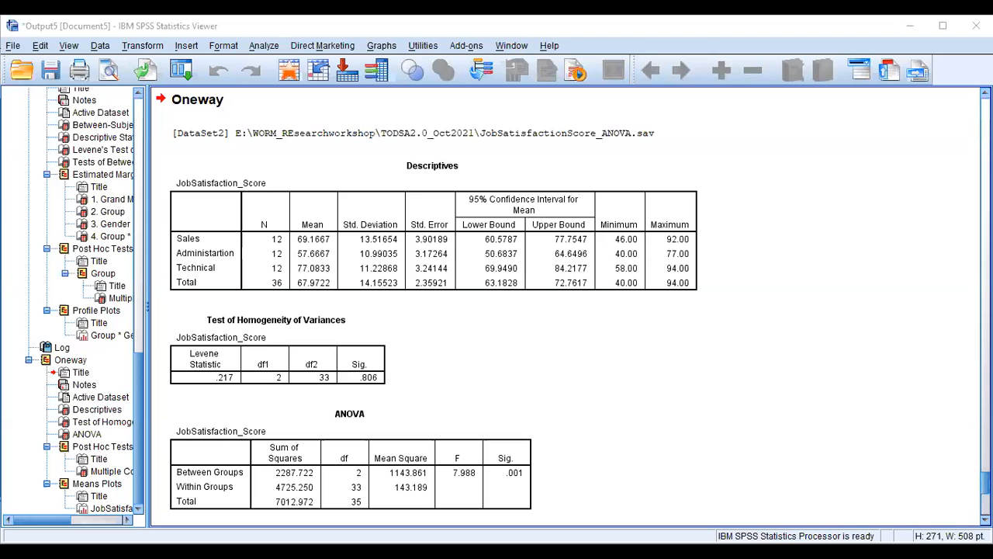
{"action": "scroll", "coordinate": [565, 306], "scroll_direction": "down", "scroll_amount": 10}
{"action": "scroll", "coordinate": [565, 305], "scroll_direction": "up", "scroll_amount": 6}
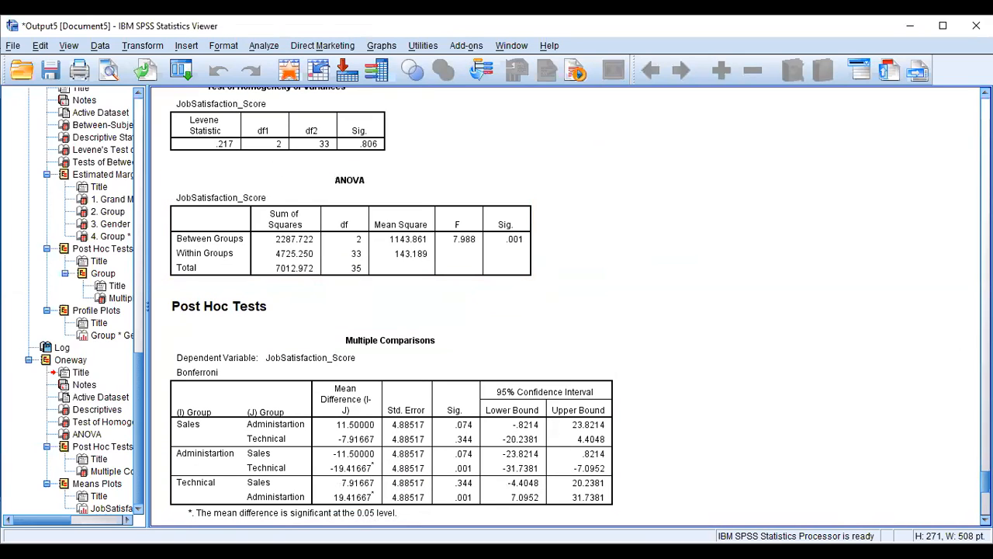
{"action": "scroll", "coordinate": [577, 306], "scroll_direction": "up", "scroll_amount": 2}
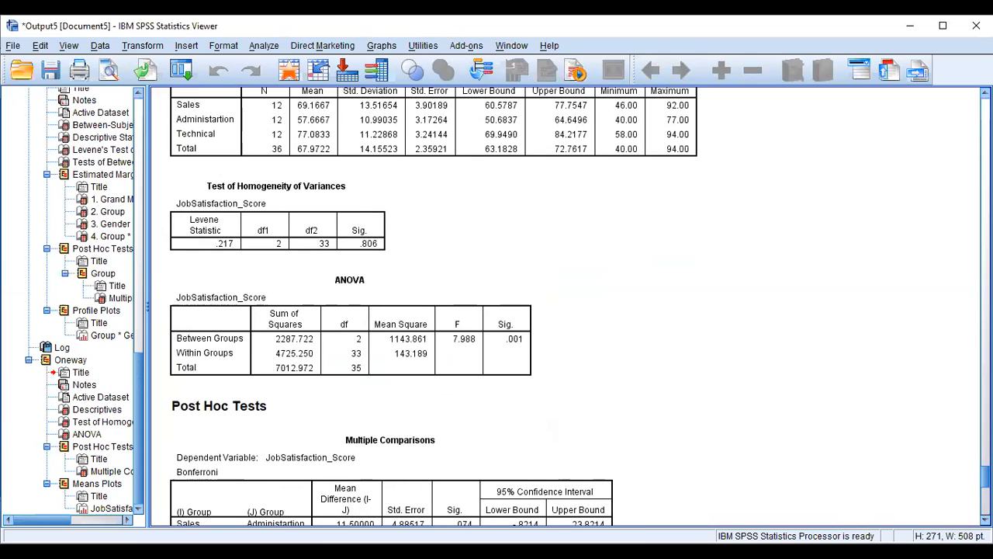
{"action": "scroll", "coordinate": [578, 306], "scroll_direction": "down", "scroll_amount": 3}
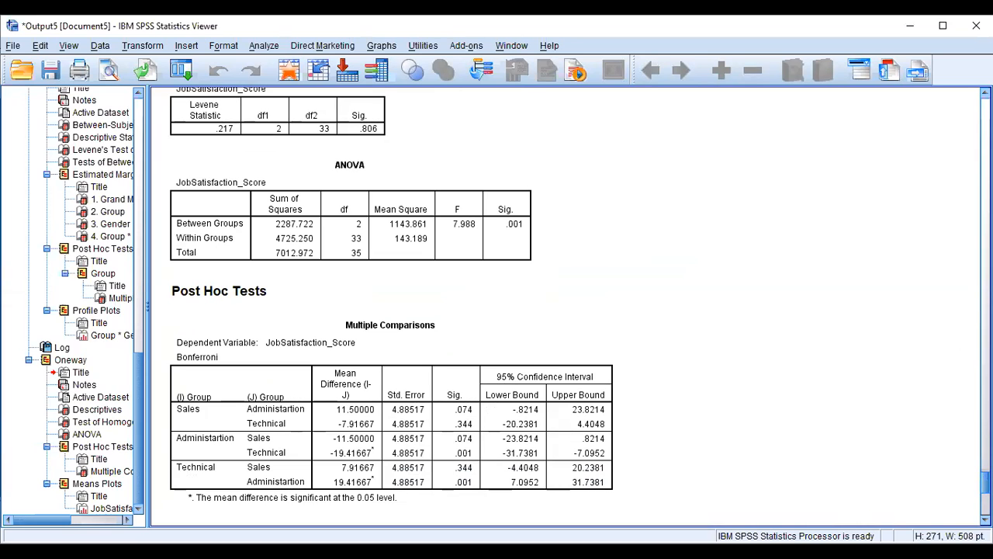
Set up a univariate general linear model for JobSatisfaction_Score, removing Gender from the fixed factors and adding Age as a covariate.
{"action": "left_click", "coordinate": [256, 48]}
{"action": "mouse_move", "coordinate": [297, 136]}
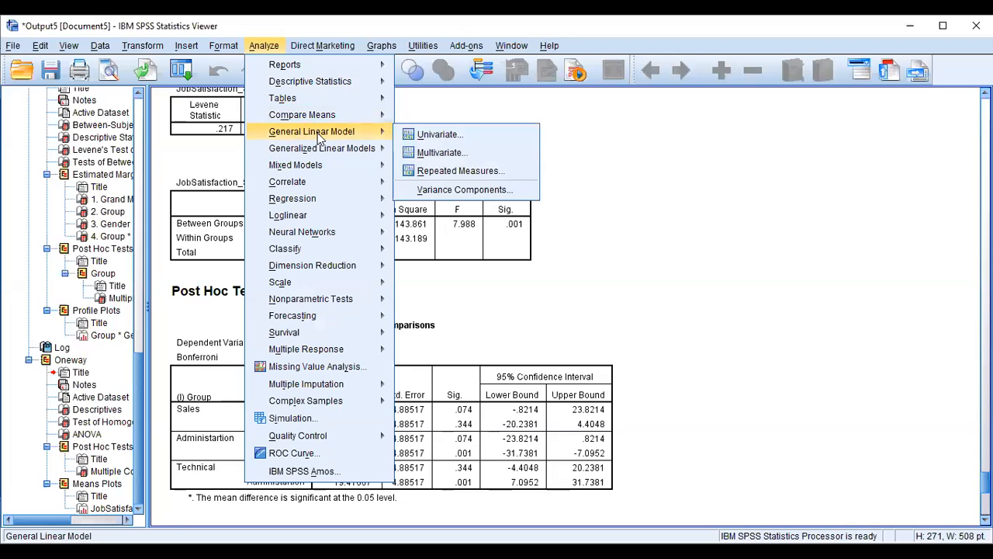
{"action": "left_click", "coordinate": [441, 136]}
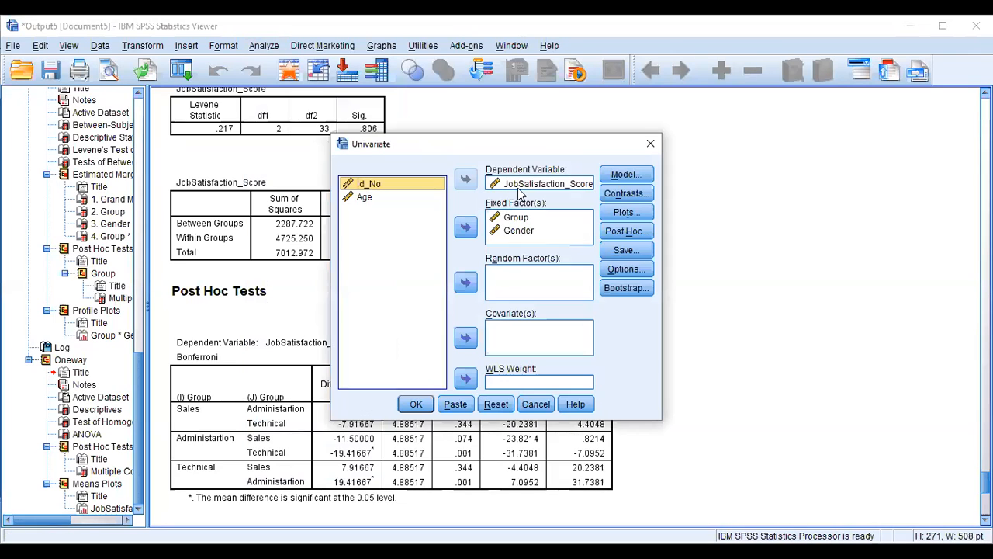
{"action": "left_click", "coordinate": [521, 186]}
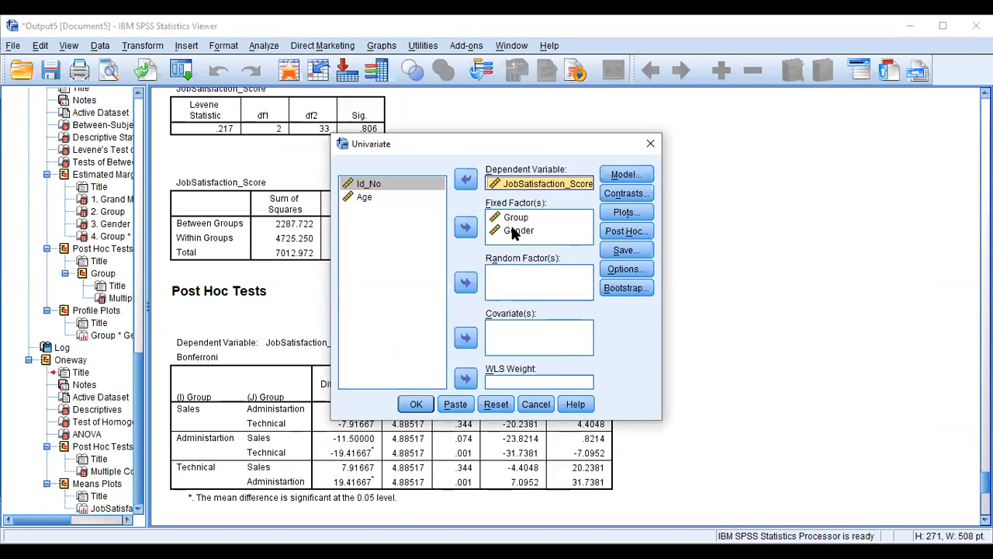
{"action": "left_click", "coordinate": [515, 233]}
{"action": "left_click", "coordinate": [466, 228]}
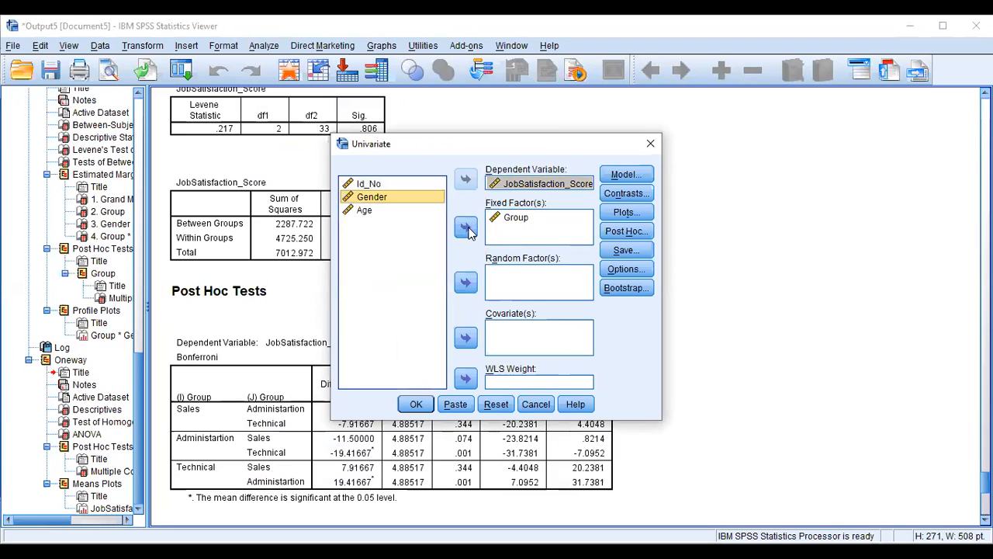
{"action": "left_click", "coordinate": [520, 218]}
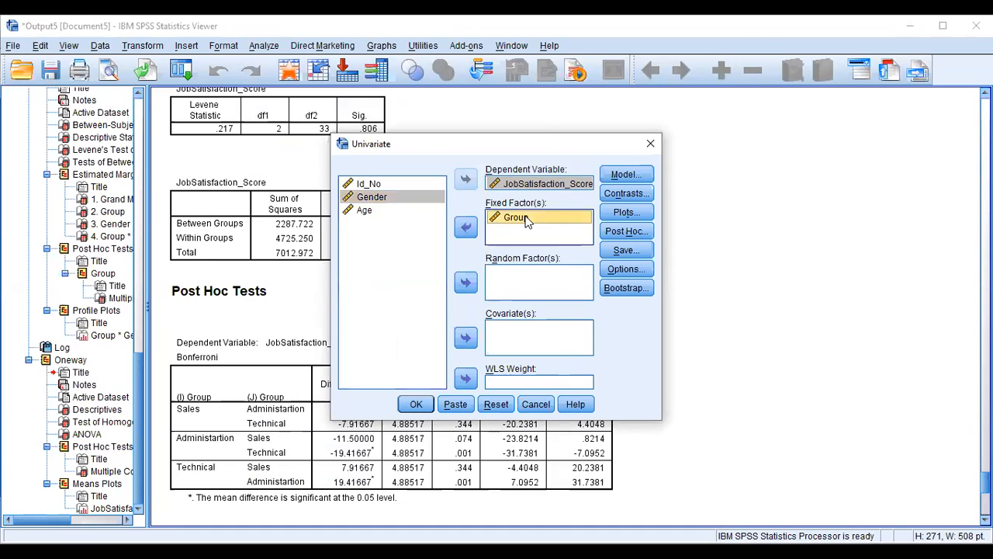
{"action": "left_click", "coordinate": [365, 211]}
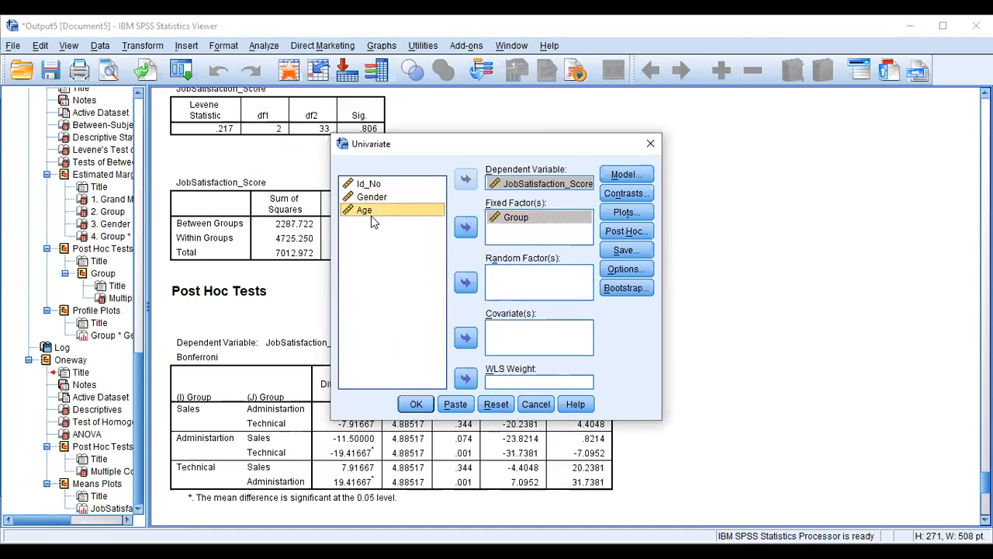
{"action": "left_click", "coordinate": [465, 339]}
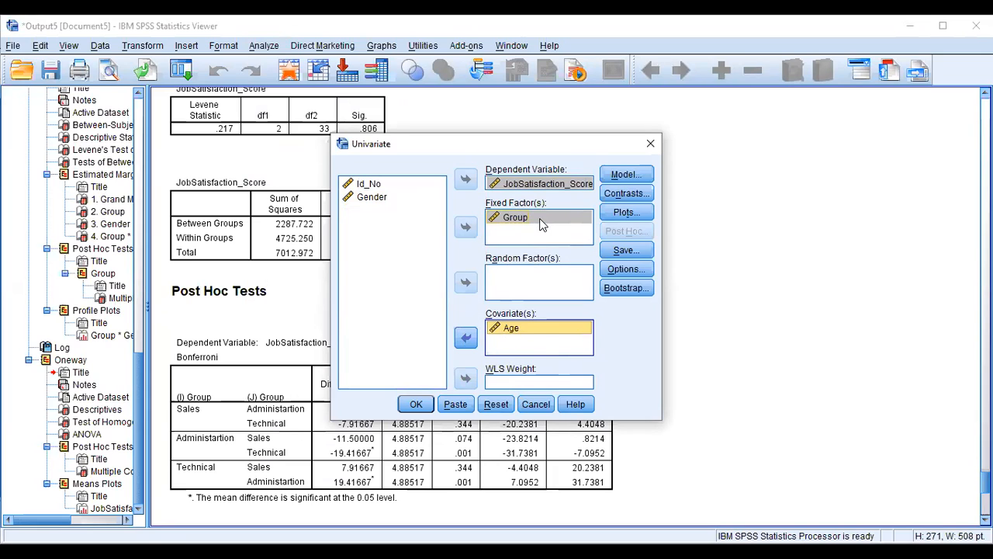
Accept the univariate options with descriptive statistics, homogeneity tests and marginal means for Group, and run the analysis.
{"action": "left_click", "coordinate": [634, 268]}
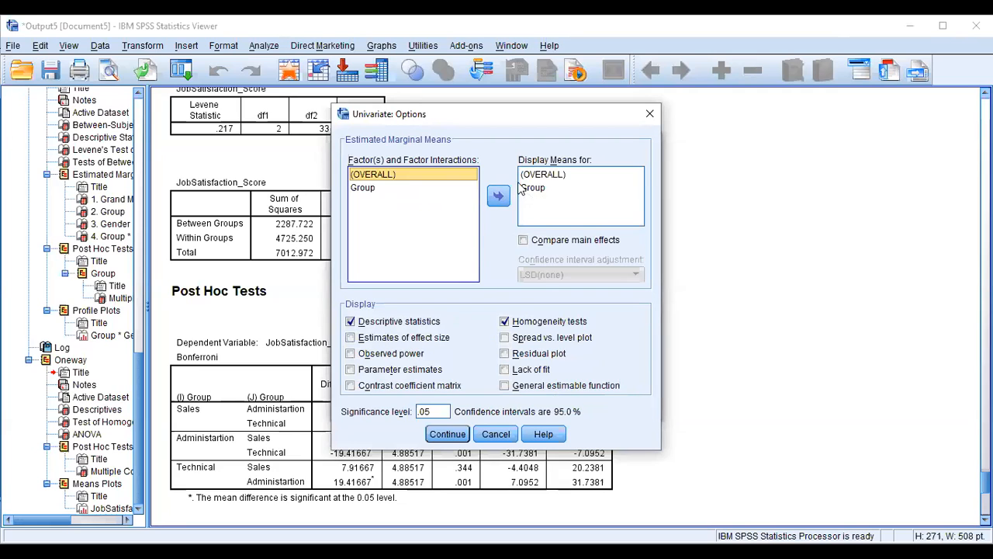
{"action": "left_click", "coordinate": [448, 434]}
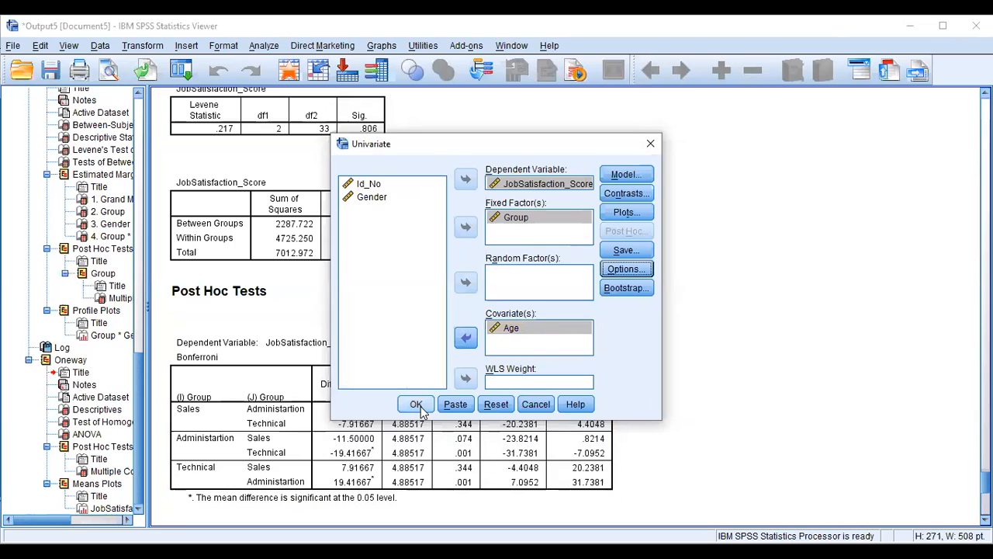
{"action": "left_click", "coordinate": [417, 405]}
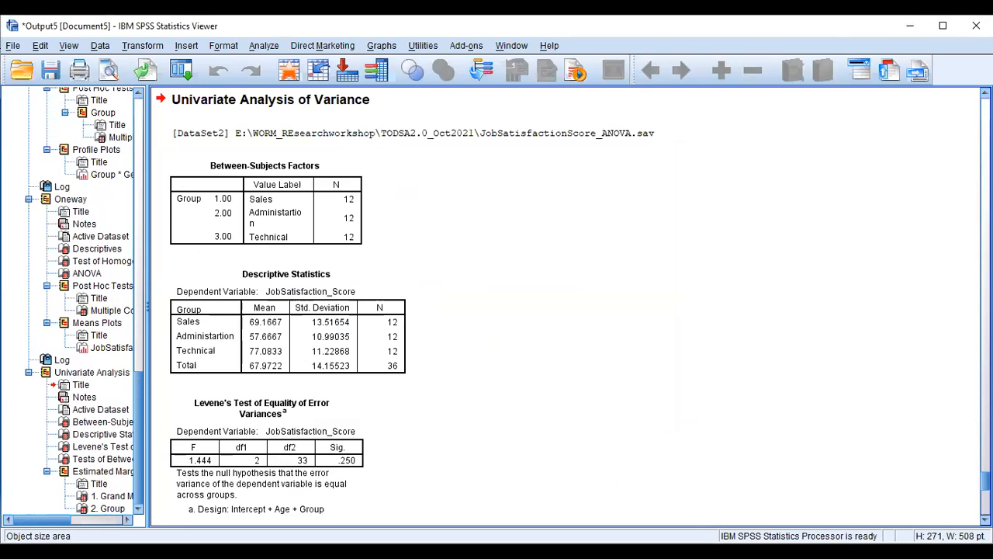
Examine the descriptive statistics, Levene's test, between-subjects effects and estimated marginal means of the Age-adjusted analysis.
{"action": "left_click_drag", "start_coordinate": [984, 481], "coordinate": [984, 484]}
{"action": "scroll", "coordinate": [566, 305], "scroll_direction": "down", "scroll_amount": 3}
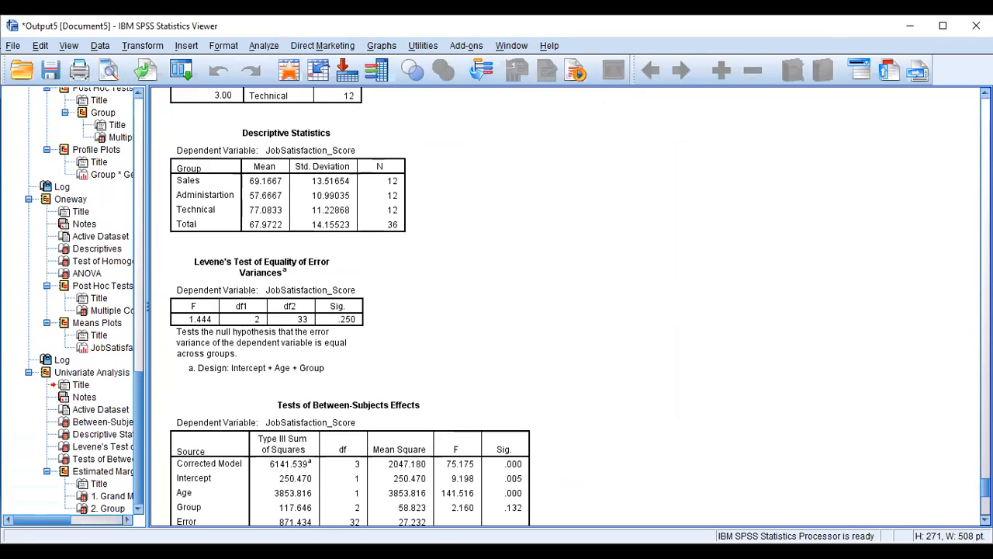
{"action": "left_click", "coordinate": [343, 210]}
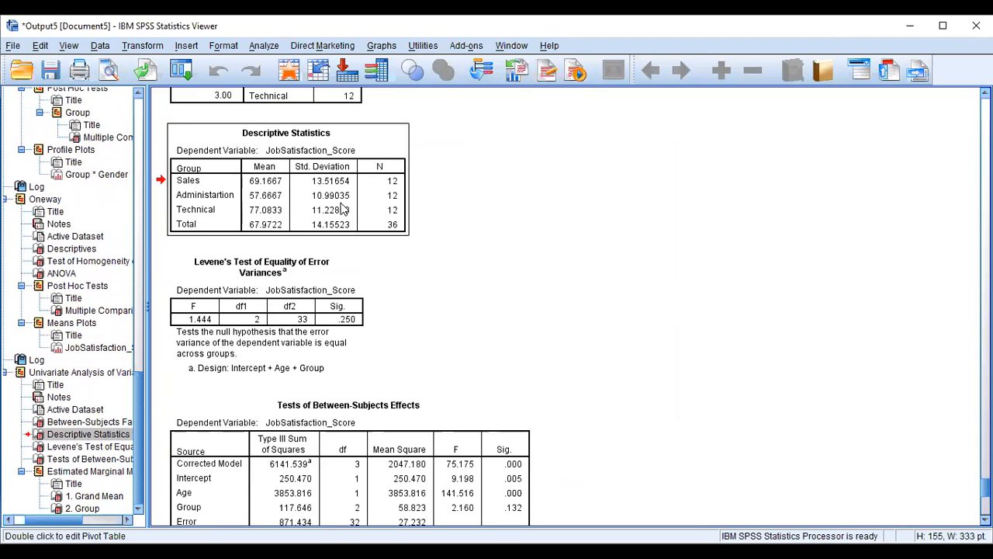
{"action": "left_click", "coordinate": [314, 332]}
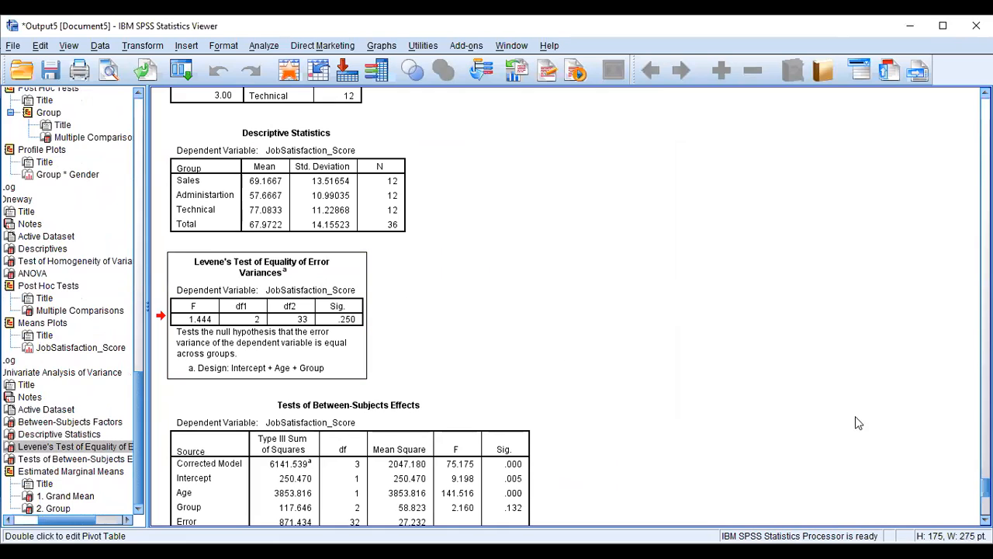
{"action": "scroll", "coordinate": [349, 310], "scroll_direction": "down", "scroll_amount": 3}
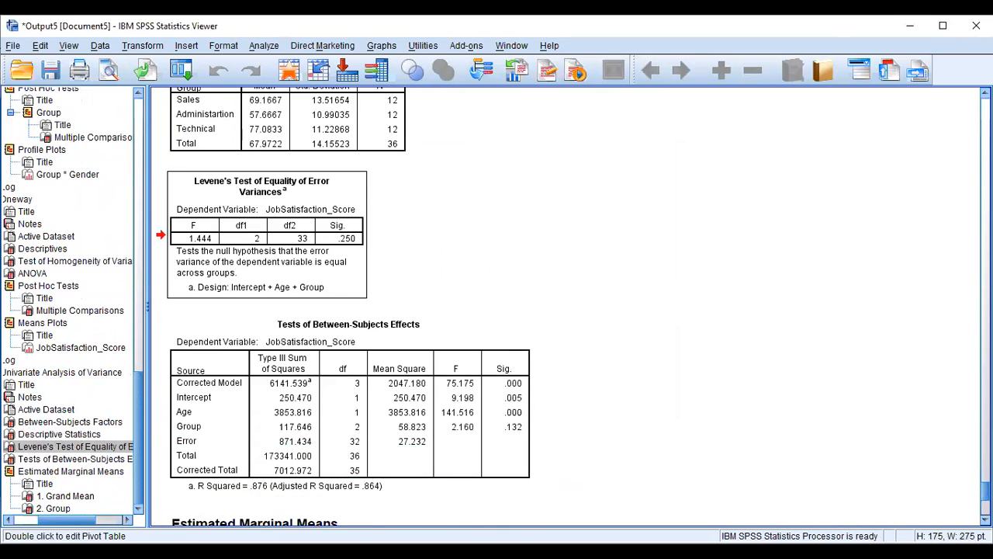
{"action": "left_click", "coordinate": [494, 330]}
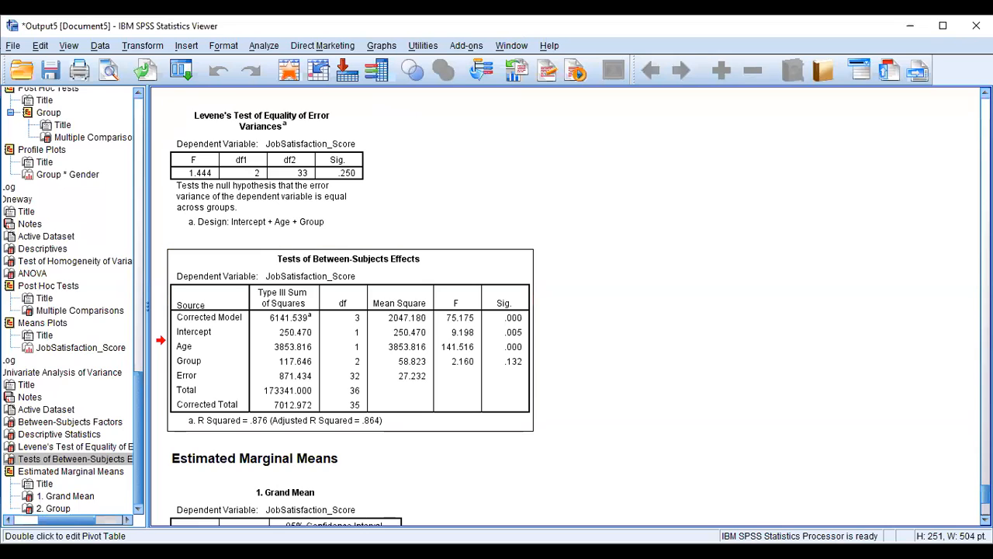
{"action": "scroll", "coordinate": [566, 306], "scroll_direction": "down", "scroll_amount": 2}
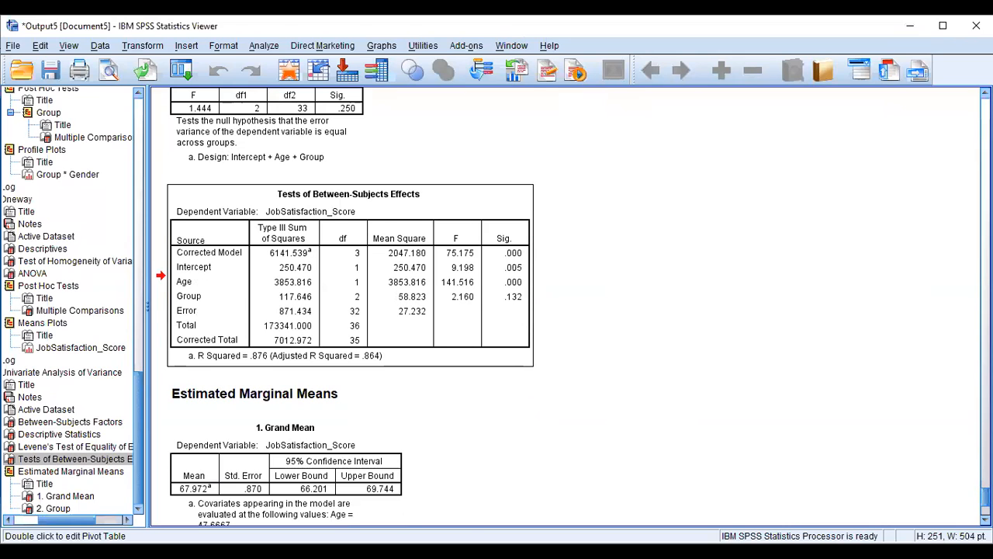
{"action": "scroll", "coordinate": [566, 307], "scroll_direction": "down", "scroll_amount": 5}
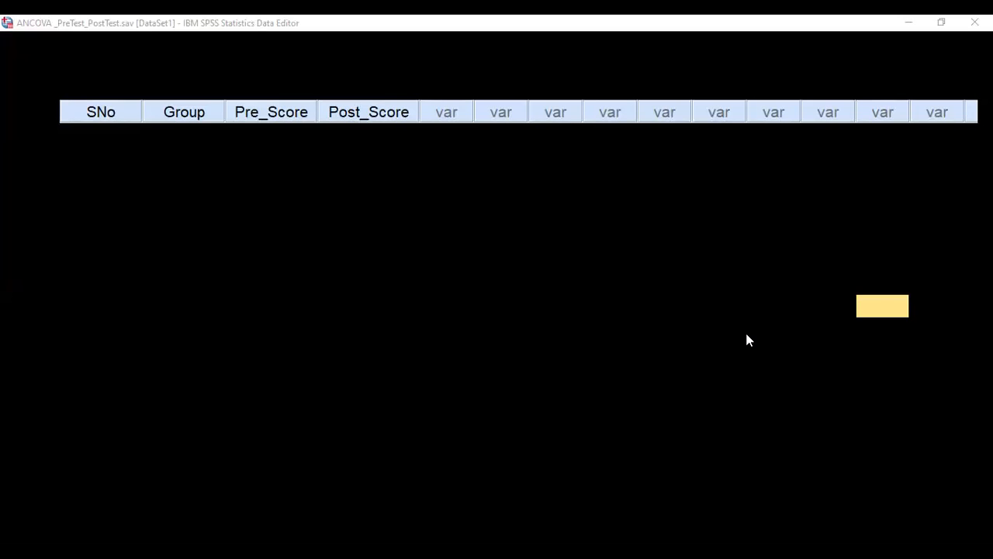
Look through the Group, Pre_Score and Post_Score data of the ANCOVA _PreTest_PostTest.sav dataset from its first case.
{"action": "left_click", "coordinate": [676, 254]}
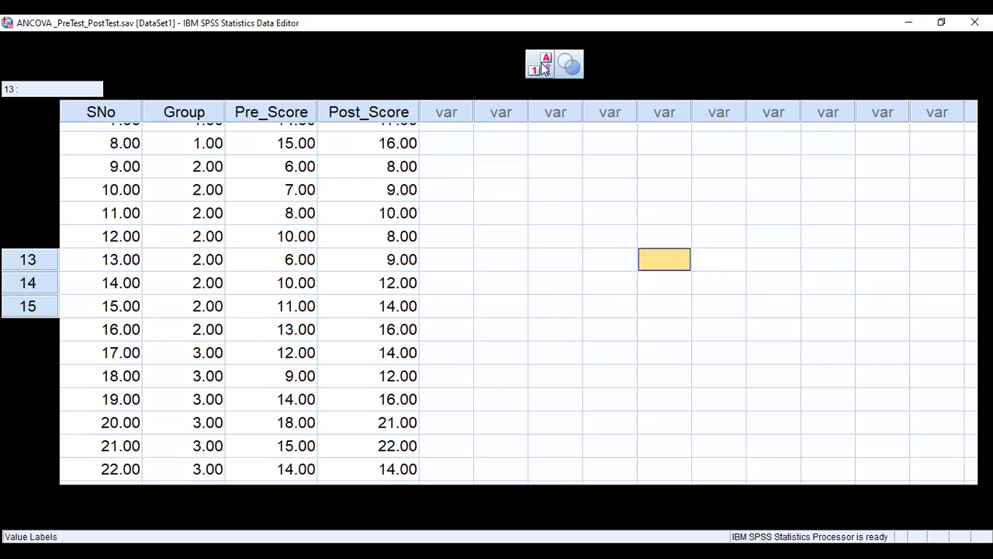
{"action": "left_click", "coordinate": [514, 166]}
{"action": "left_click", "coordinate": [293, 203]}
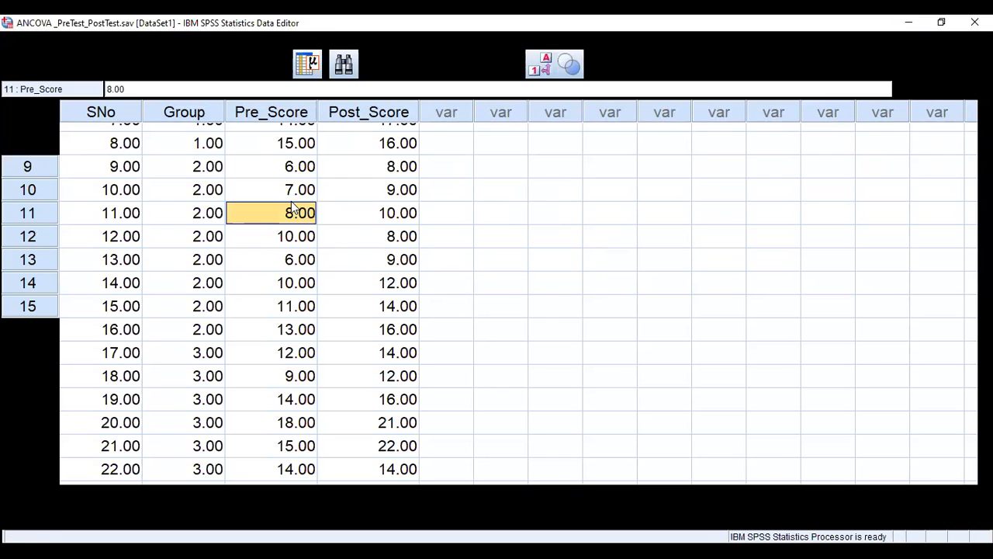
{"action": "key", "text": "Up"}
{"action": "key", "text": "Up"}
{"action": "key", "text": "Up"}
{"action": "key", "text": "Up"}
{"action": "key", "text": "Up"}
{"action": "key", "text": "Up"}
{"action": "key", "text": "Up"}
{"action": "key", "text": "Up"}
{"action": "key", "text": "Up"}
{"action": "key", "text": "Up"}
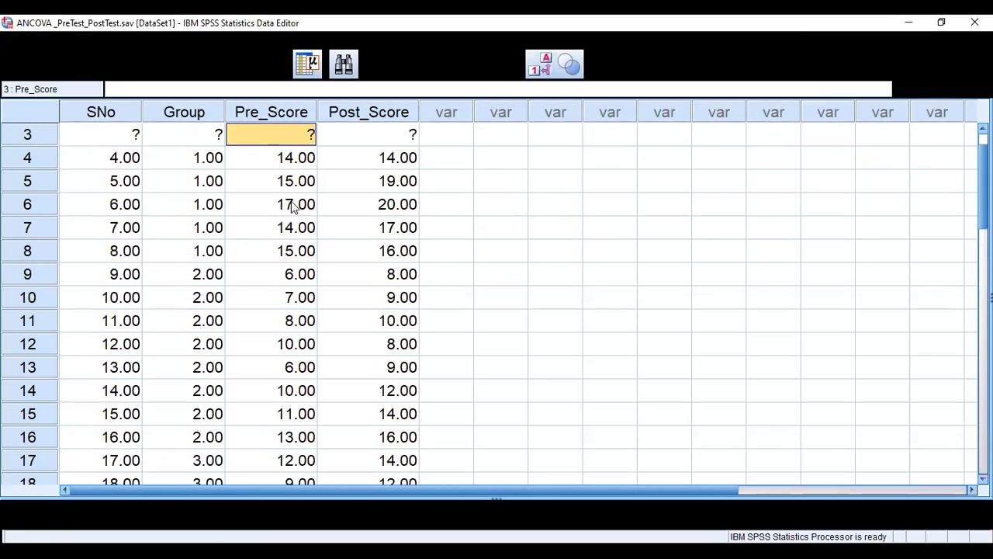
{"action": "left_click", "coordinate": [548, 166]}
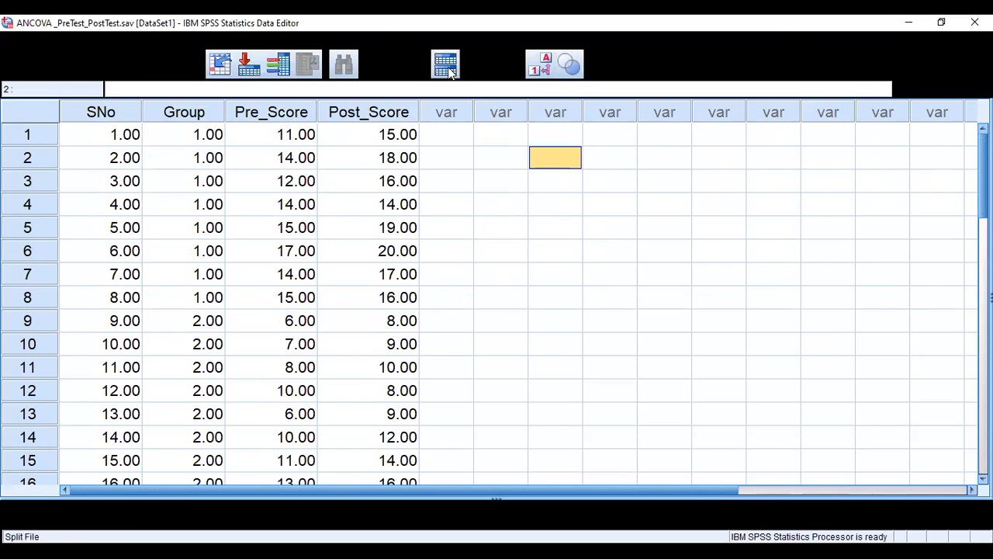
Turn on the display of value labels in the data grid and check that the option is enabled.
{"action": "left_click", "coordinate": [113, 65]}
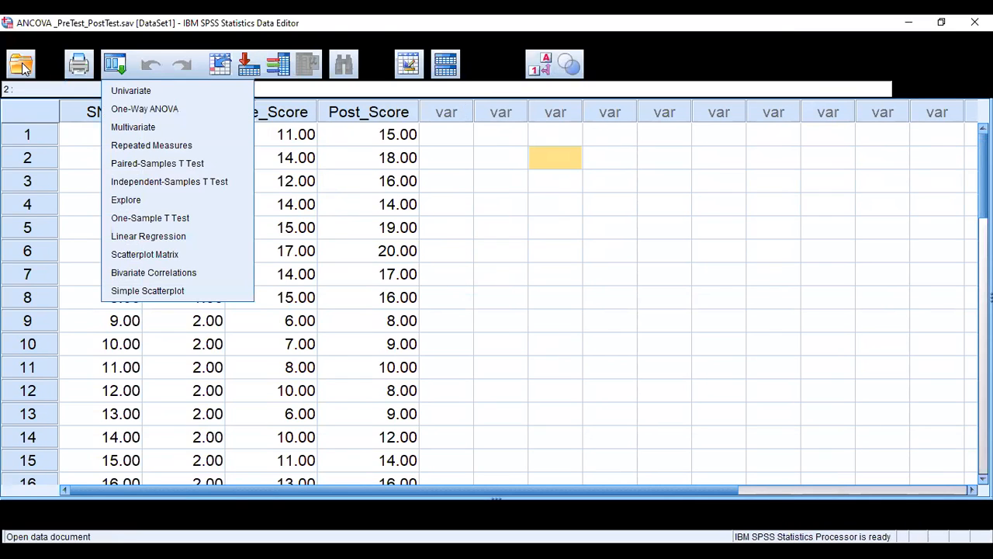
{"action": "left_click", "coordinate": [510, 162]}
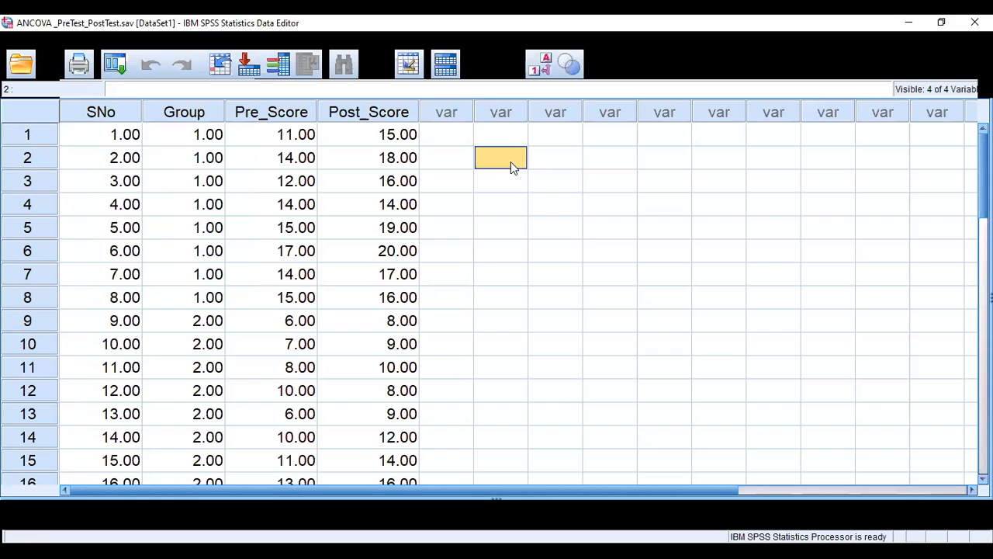
{"action": "left_click", "coordinate": [57, 40]}
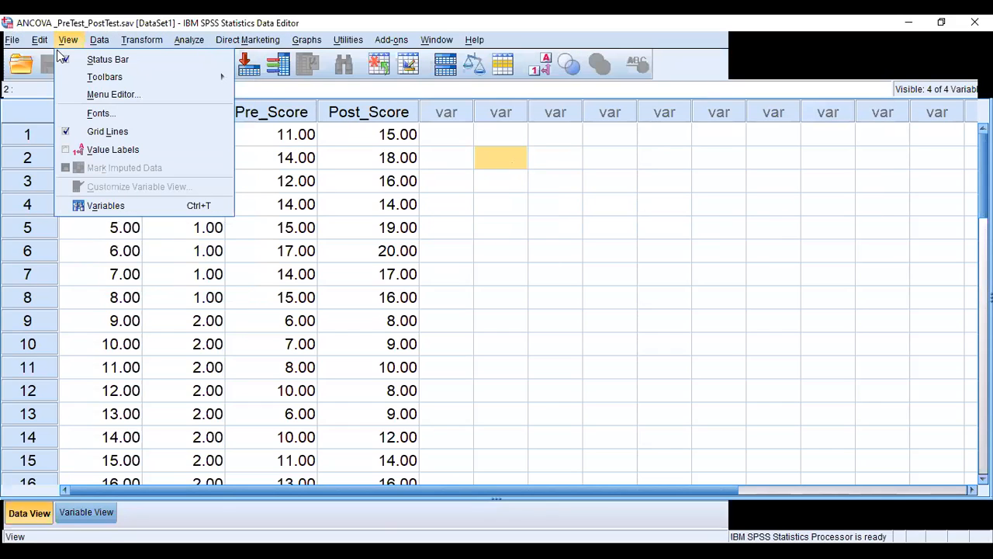
{"action": "left_click", "coordinate": [67, 152]}
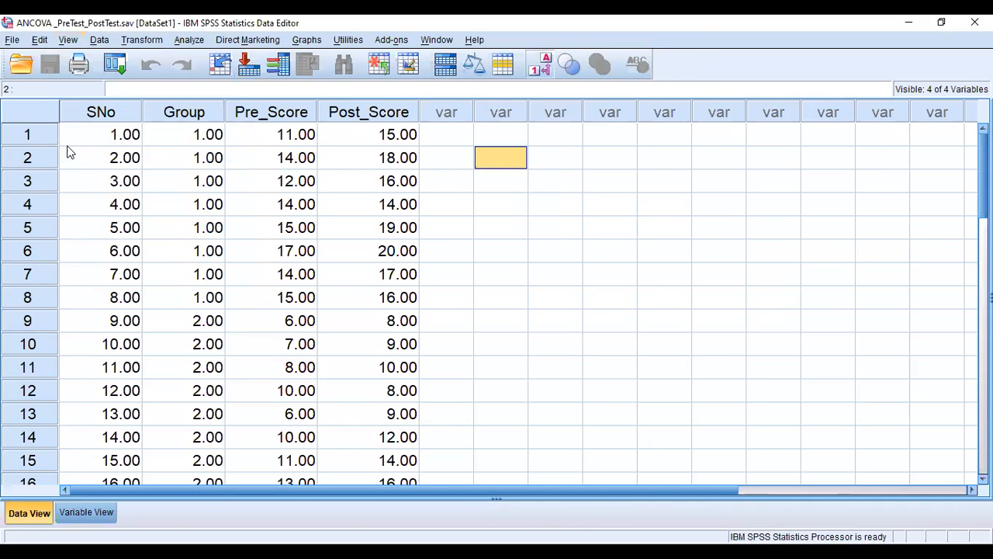
{"action": "left_click", "coordinate": [67, 40]}
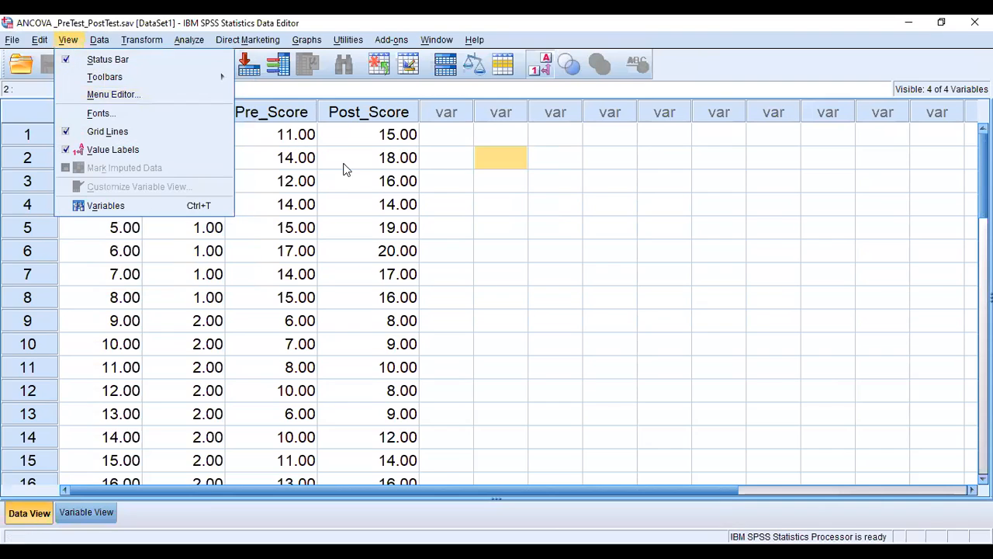
{"action": "left_click", "coordinate": [533, 188]}
Inspect the value labels defined for Group and Pre_Score among the variable properties, and return to the data.
{"action": "left_click", "coordinate": [221, 135]}
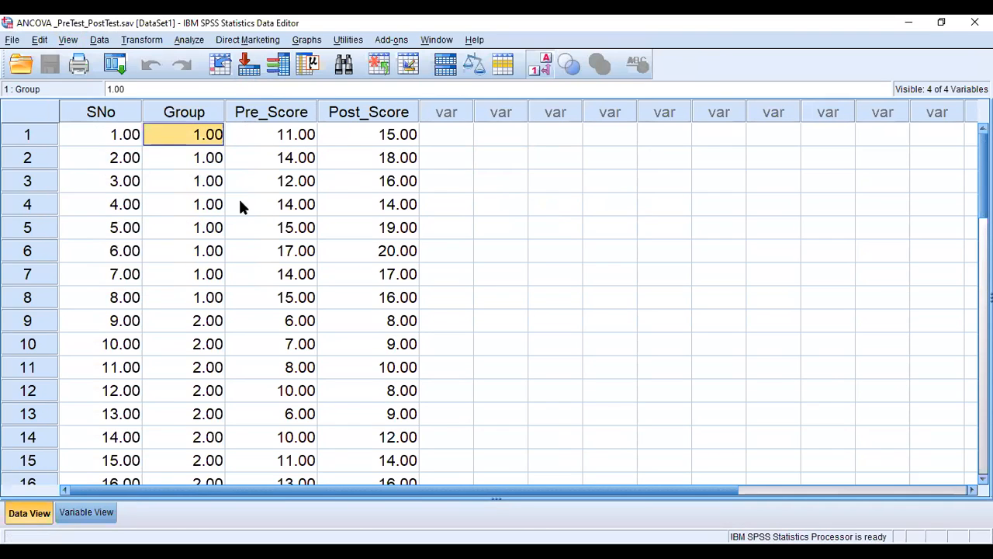
{"action": "left_click", "coordinate": [186, 115]}
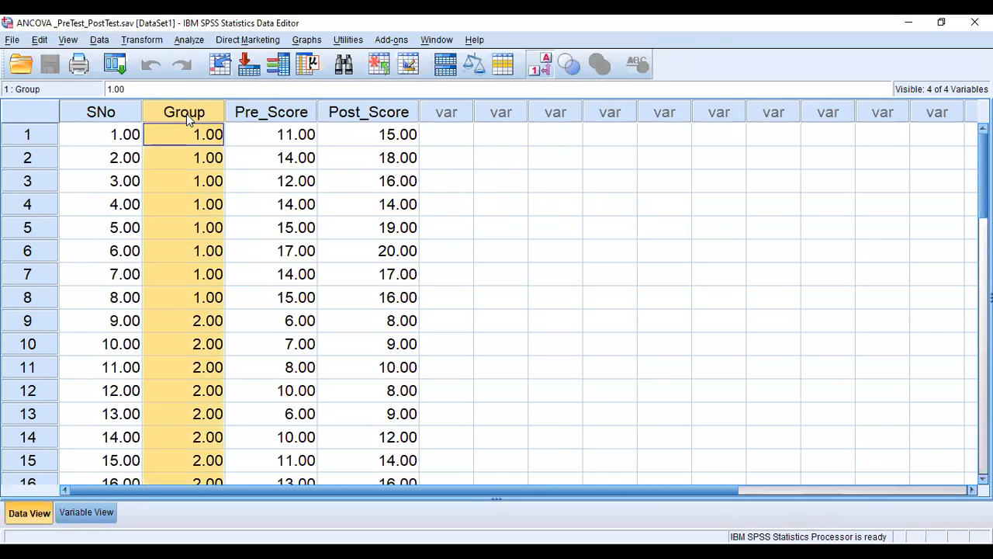
{"action": "left_click", "coordinate": [91, 515]}
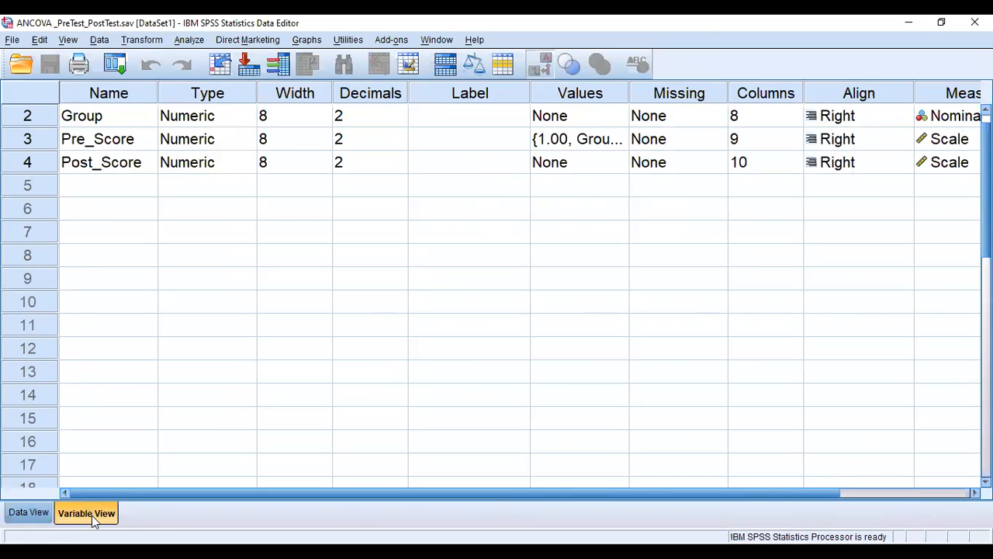
{"action": "left_click", "coordinate": [611, 139]}
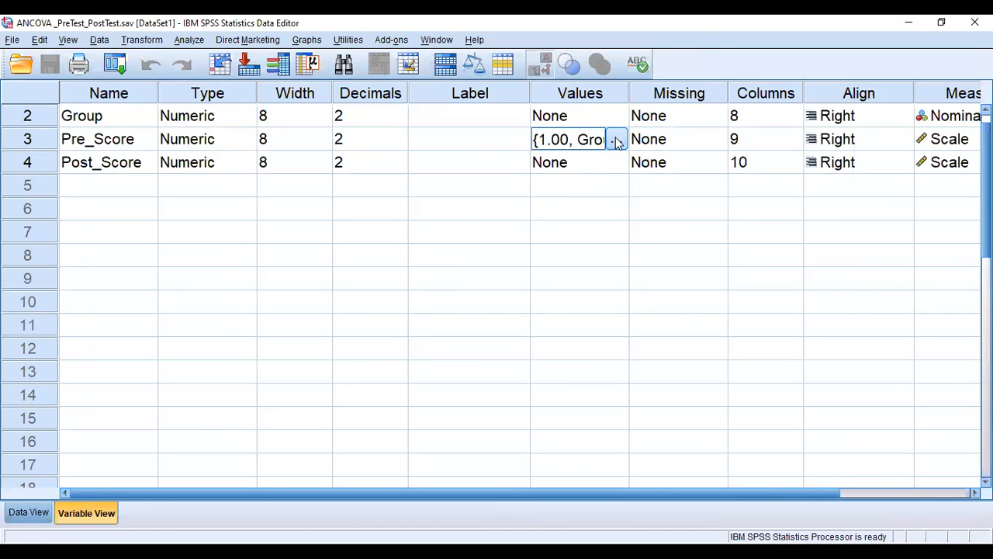
{"action": "left_click", "coordinate": [617, 141]}
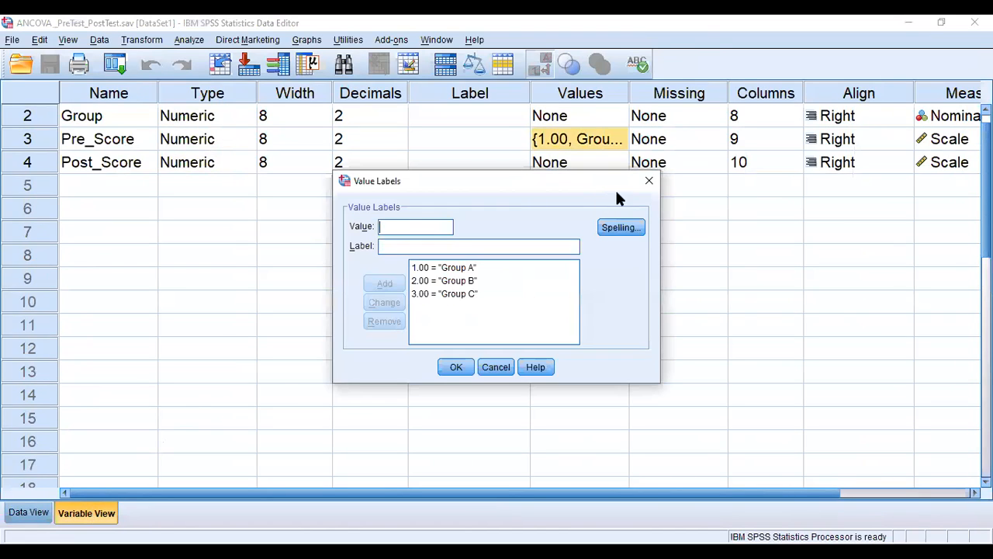
{"action": "left_click", "coordinate": [648, 182]}
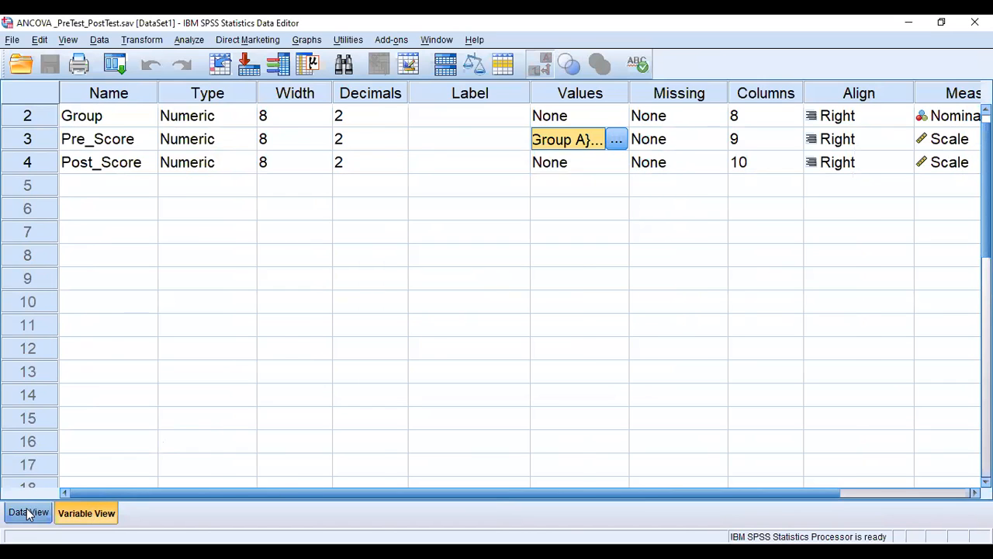
{"action": "left_click", "coordinate": [29, 511]}
{"action": "left_click", "coordinate": [281, 207]}
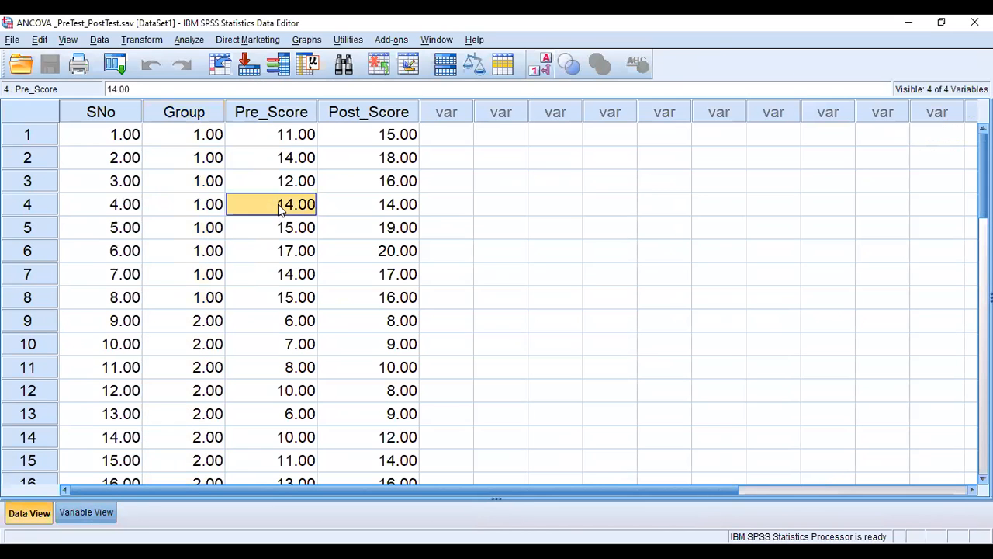
{"action": "left_click", "coordinate": [264, 143]}
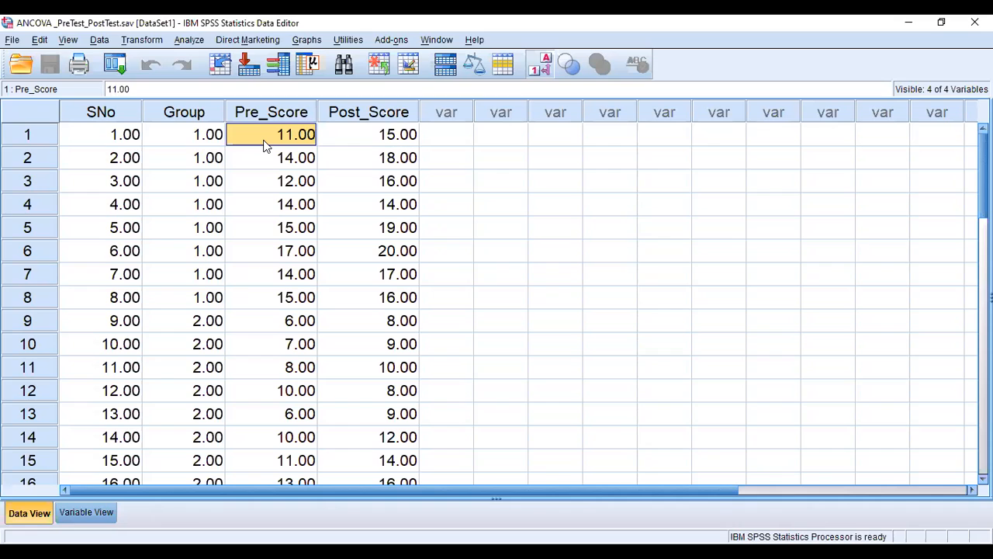
Set up a one-way ANOVA of Post_Score with Group as factor, removing Pre_Score from the dependent variables.
{"action": "left_click", "coordinate": [199, 43]}
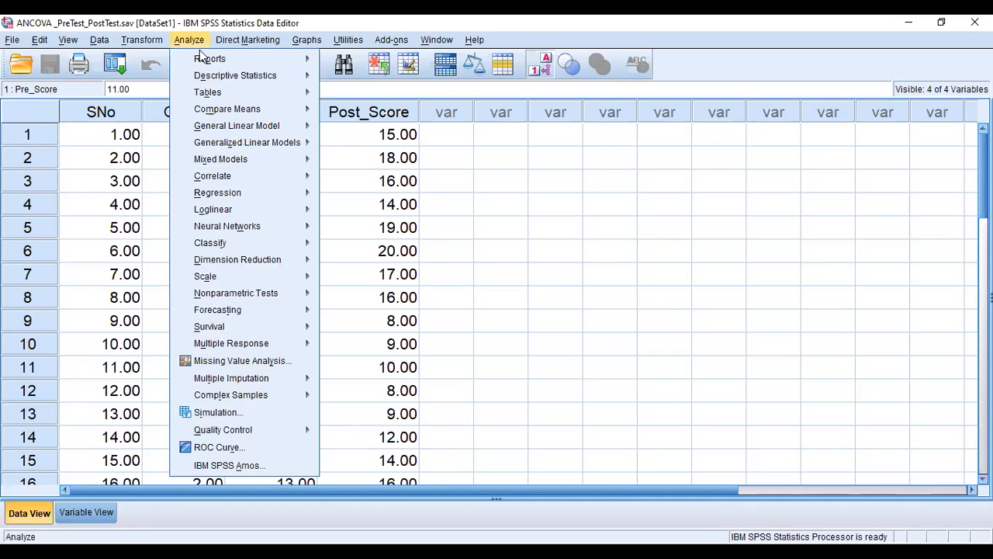
{"action": "mouse_move", "coordinate": [214, 113]}
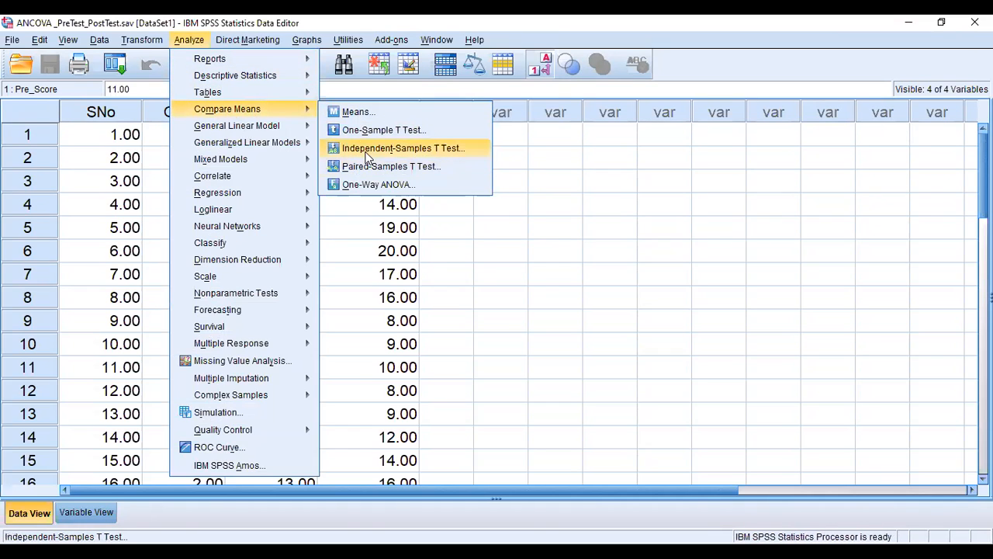
{"action": "left_click", "coordinate": [358, 188]}
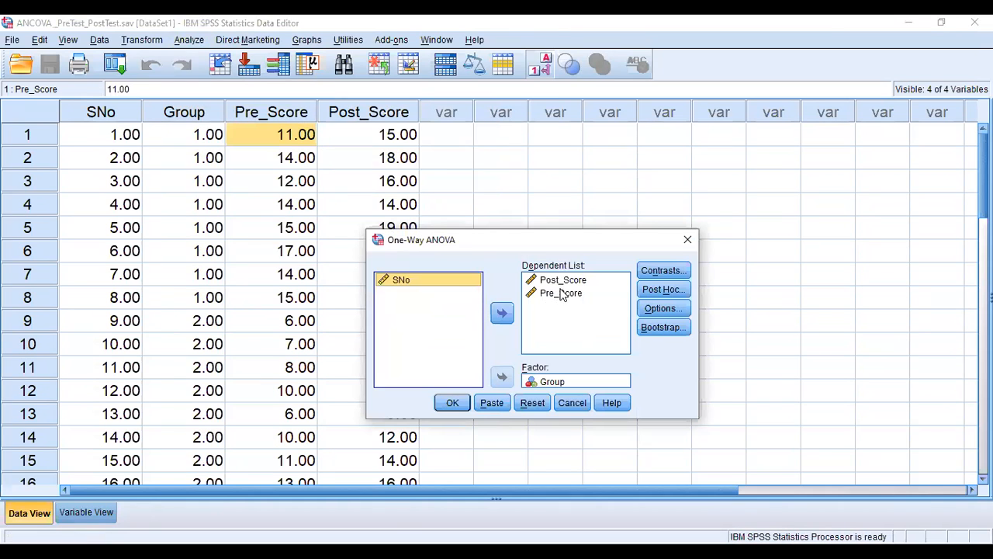
{"action": "left_click", "coordinate": [559, 294]}
{"action": "left_click", "coordinate": [501, 316]}
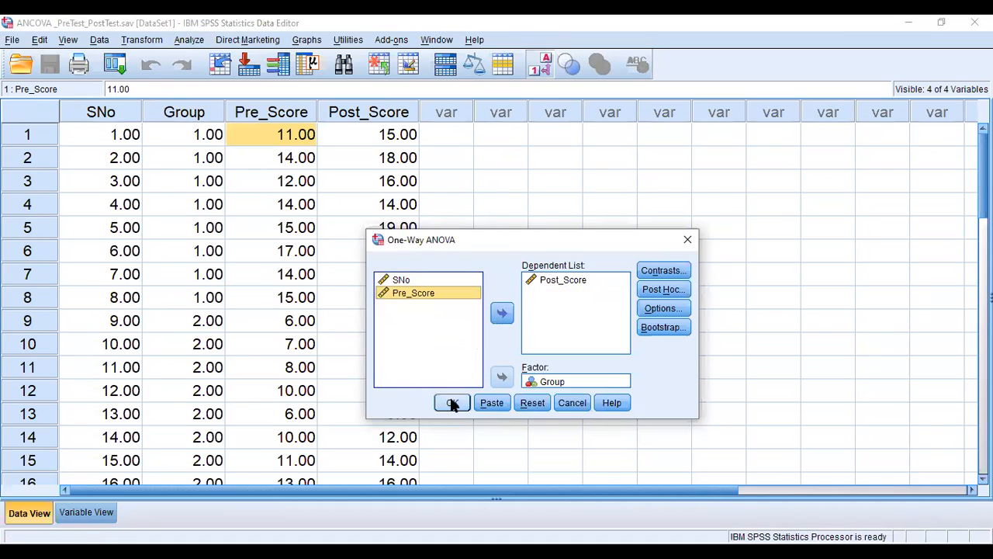
Include descriptive statistics in the one-way ANOVA options and recheck that setting.
{"action": "left_click", "coordinate": [658, 308]}
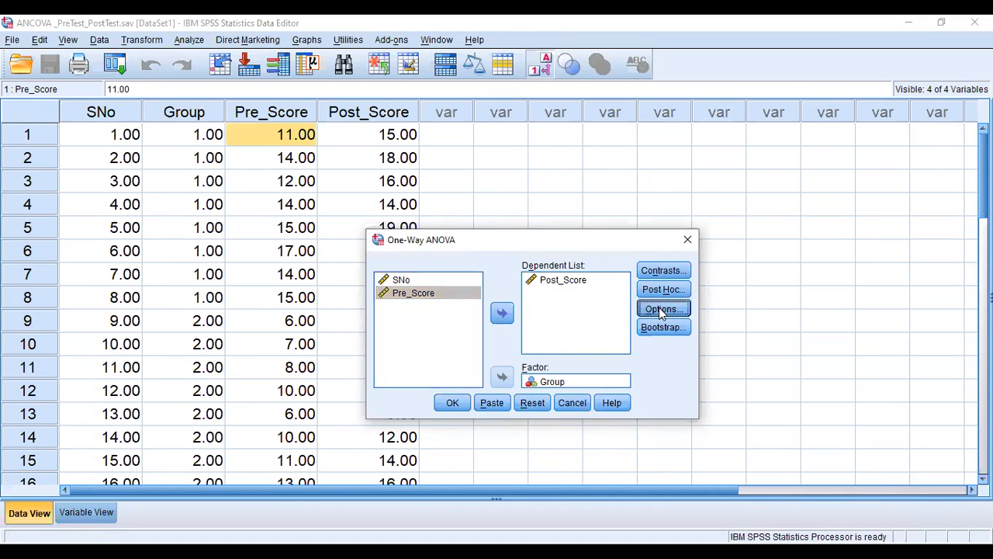
{"action": "left_click", "coordinate": [427, 211]}
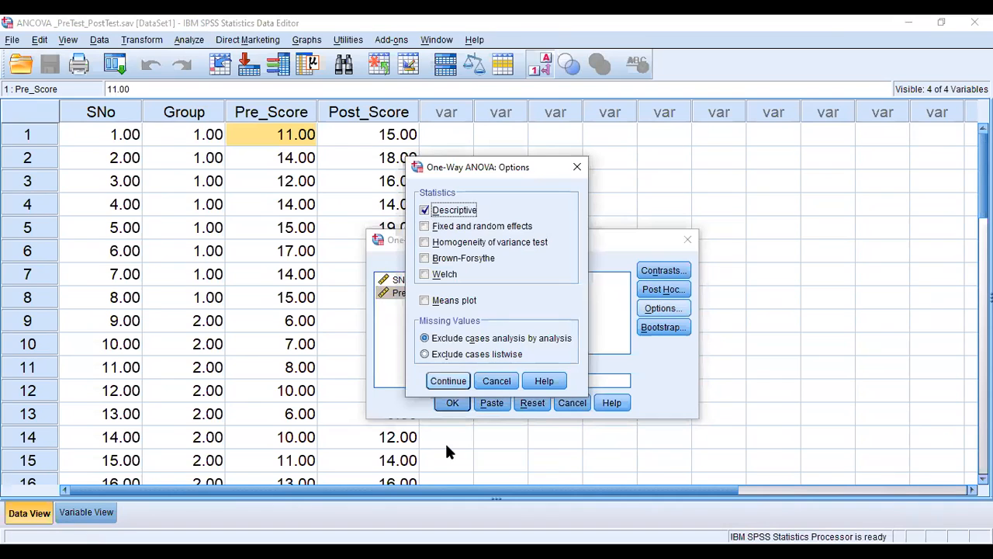
{"action": "left_click", "coordinate": [448, 380]}
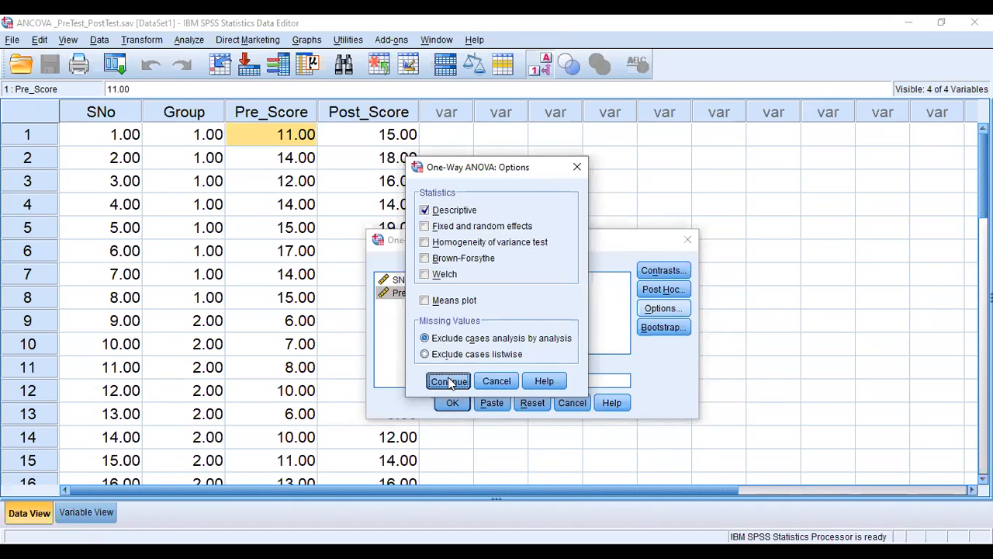
{"action": "left_click", "coordinate": [675, 316]}
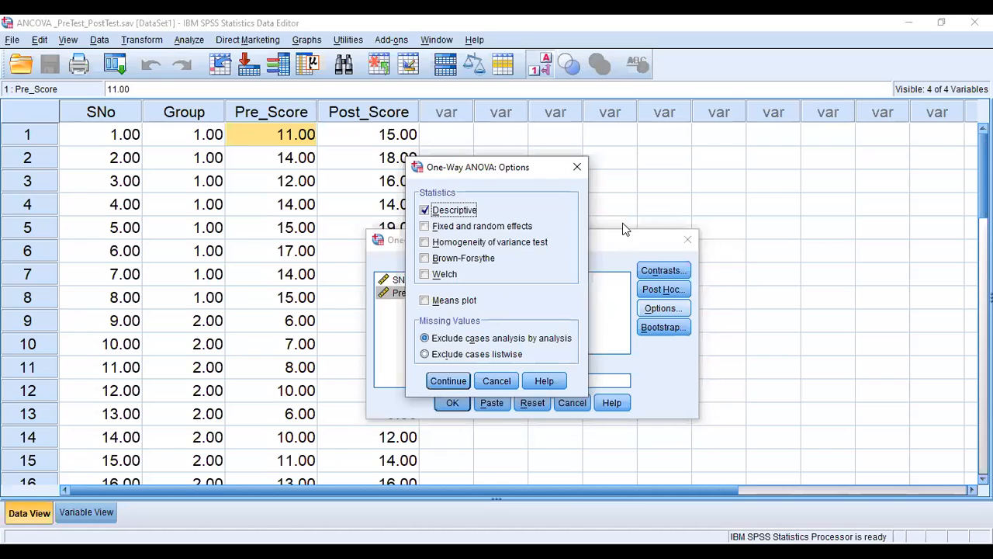
{"action": "left_click", "coordinate": [577, 169]}
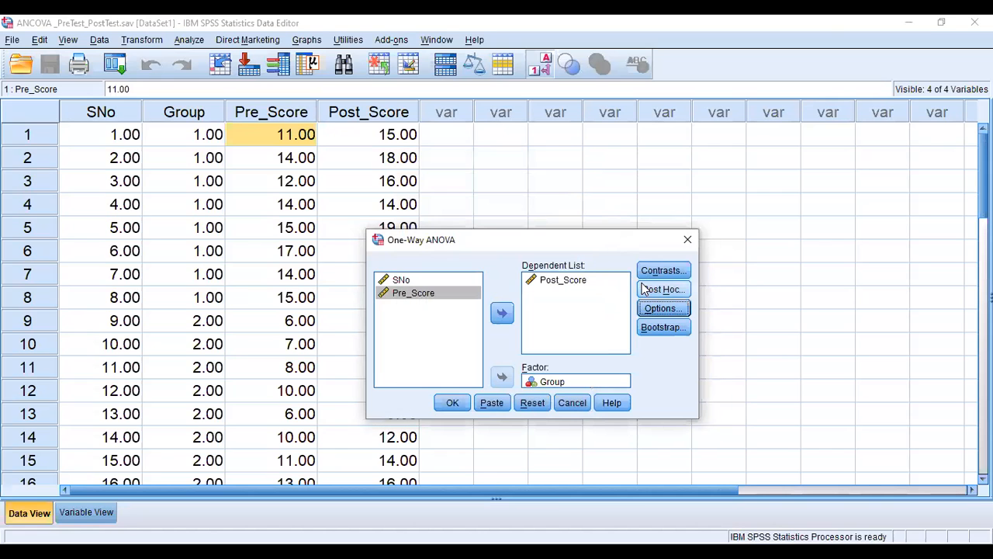
Add the Bonferroni post hoc test at the 0.05 significance level and run the one-way ANOVA.
{"action": "left_click", "coordinate": [646, 293]}
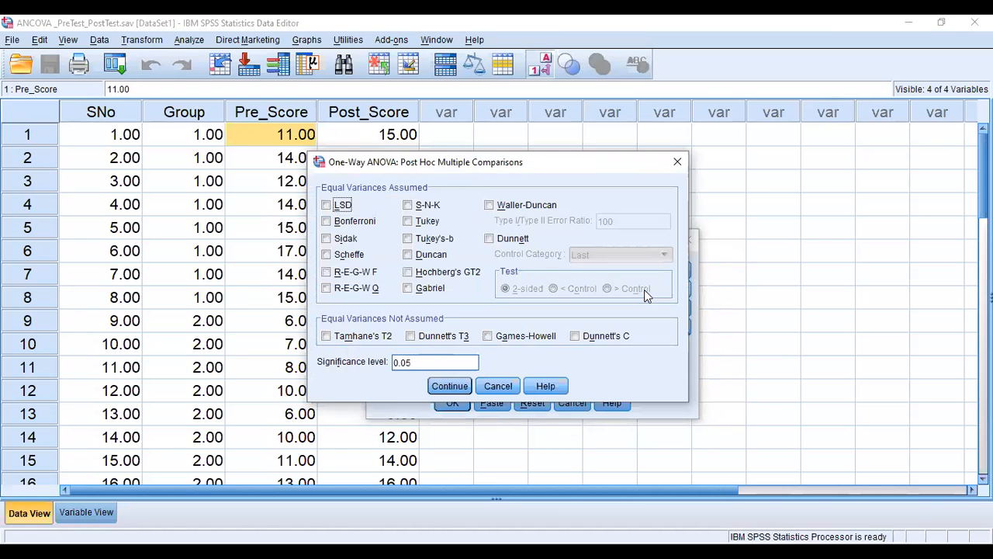
{"action": "left_click", "coordinate": [326, 221]}
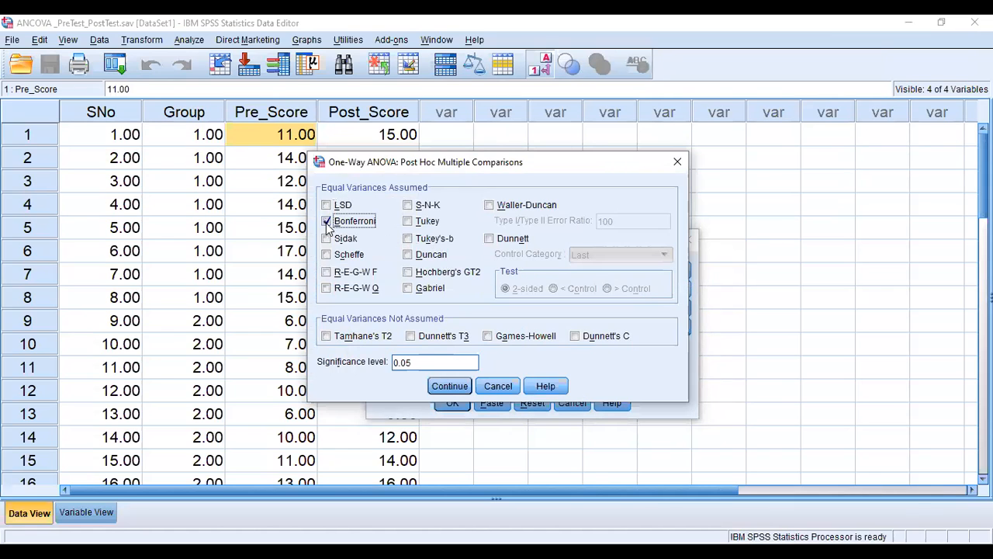
{"action": "left_click", "coordinate": [442, 388]}
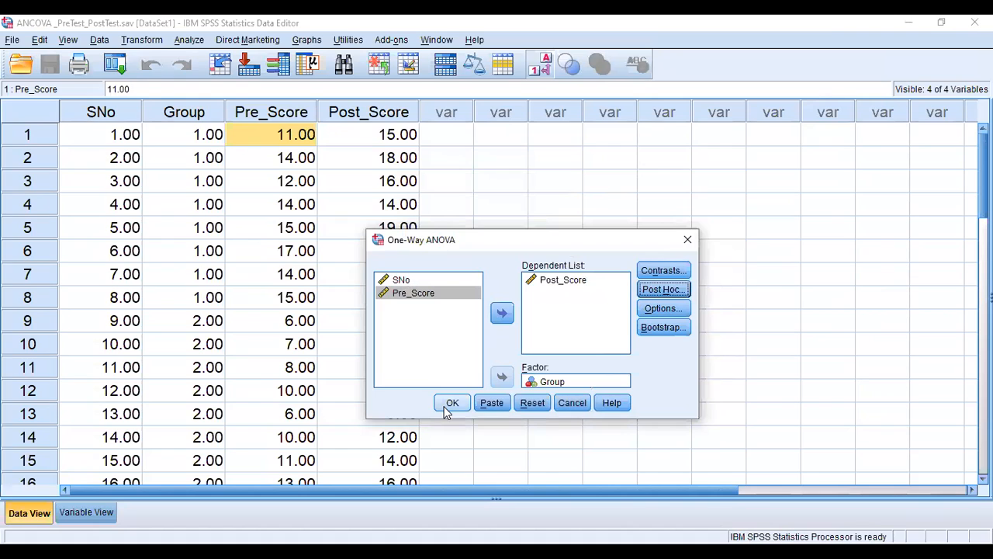
{"action": "left_click", "coordinate": [445, 407]}
{"action": "left_click", "coordinate": [448, 411]}
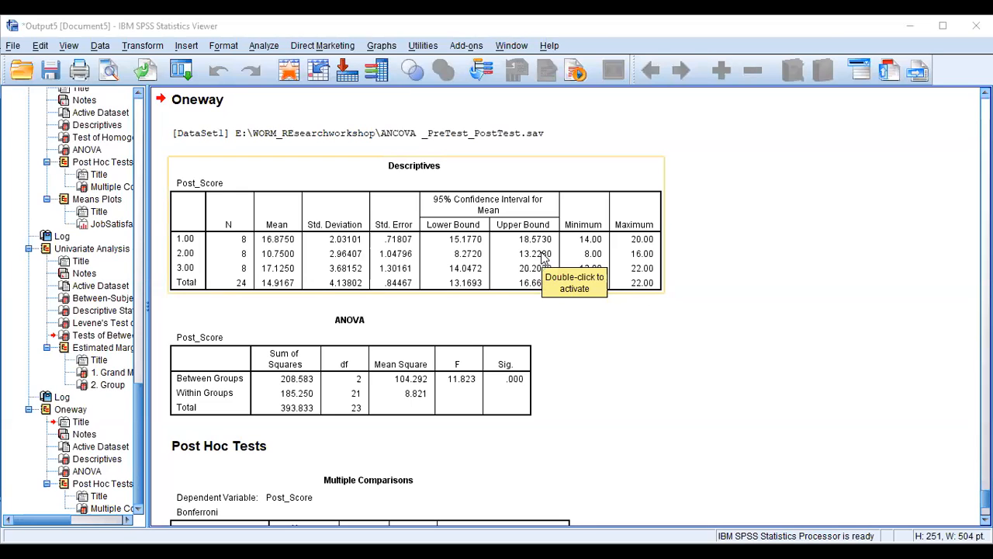
Examine the Descriptives, ANOVA and Bonferroni multiple comparisons tables for Post_Score.
{"action": "left_click", "coordinate": [543, 259]}
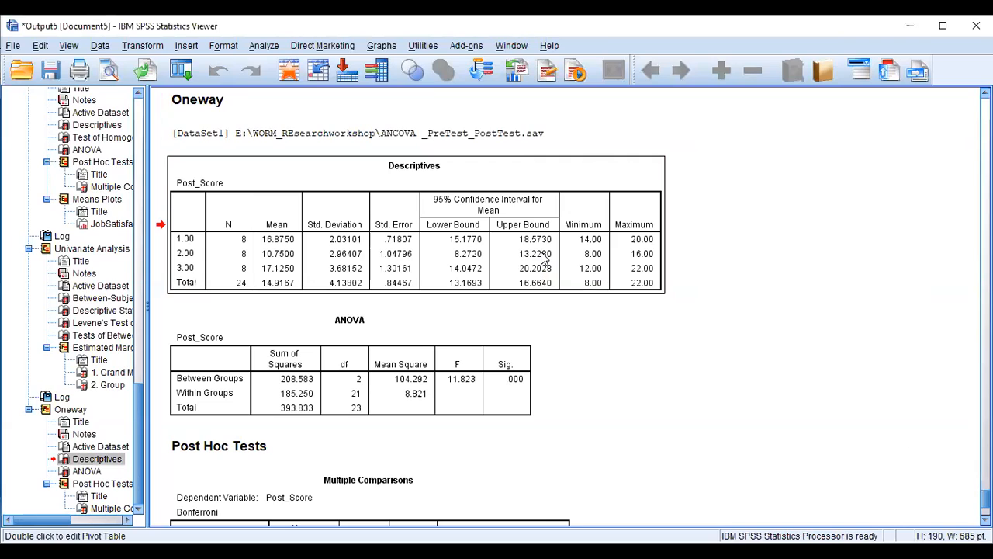
{"action": "left_click", "coordinate": [287, 381]}
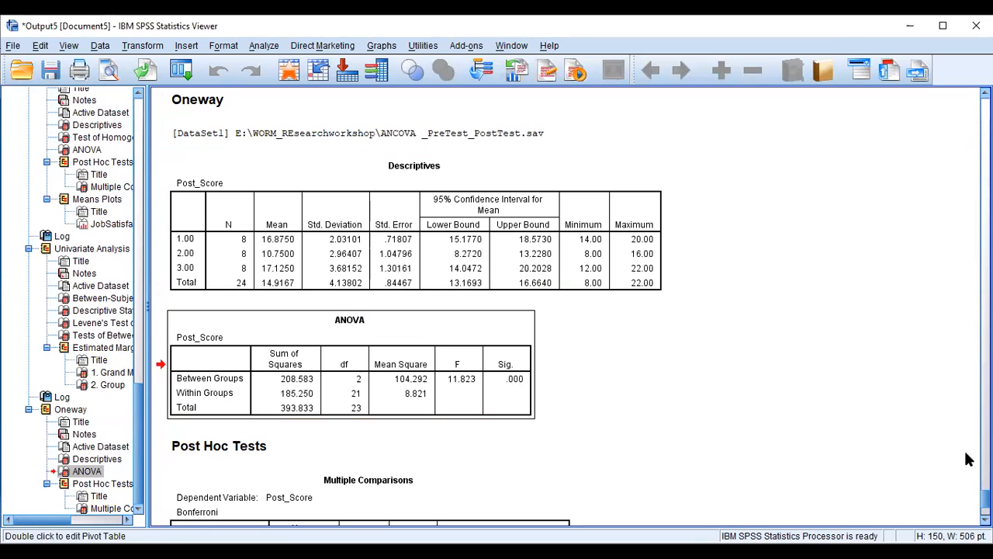
{"action": "scroll", "coordinate": [570, 307], "scroll_direction": "down", "scroll_amount": 5}
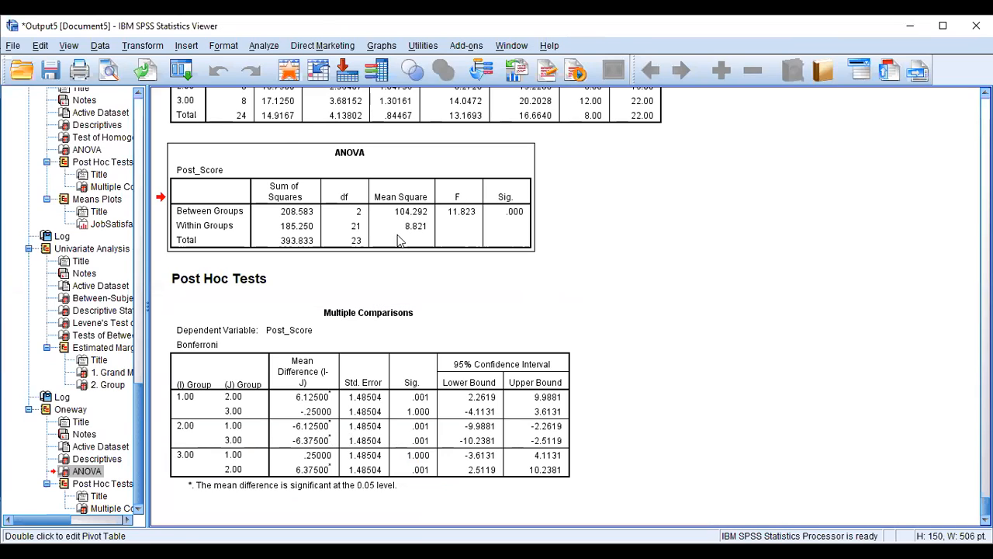
Open a univariate general linear model and check Post_Score as dependent variable, Group as fixed factor and Pre_Score as covariate.
{"action": "left_click", "coordinate": [262, 45]}
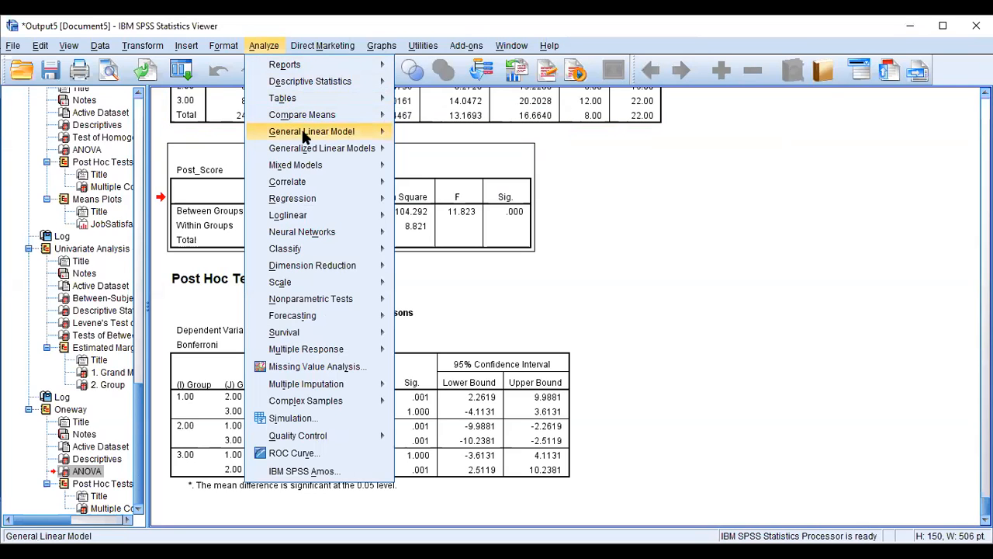
{"action": "mouse_move", "coordinate": [308, 136]}
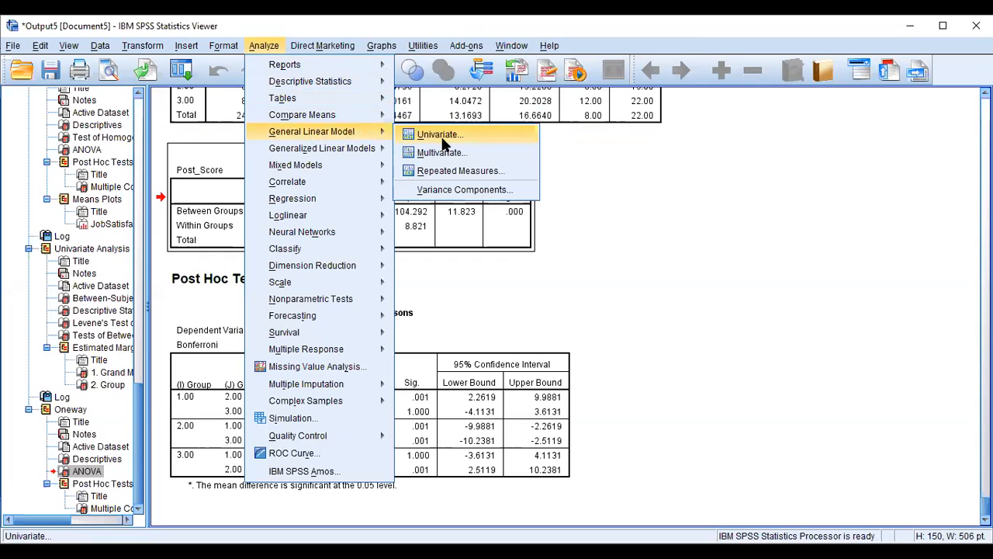
{"action": "left_click", "coordinate": [440, 135]}
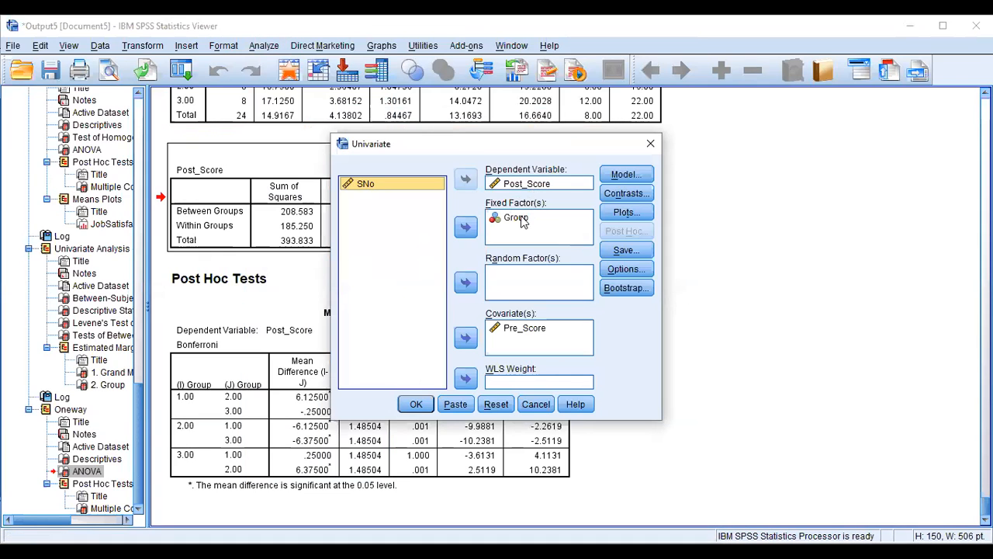
{"action": "left_click", "coordinate": [521, 222]}
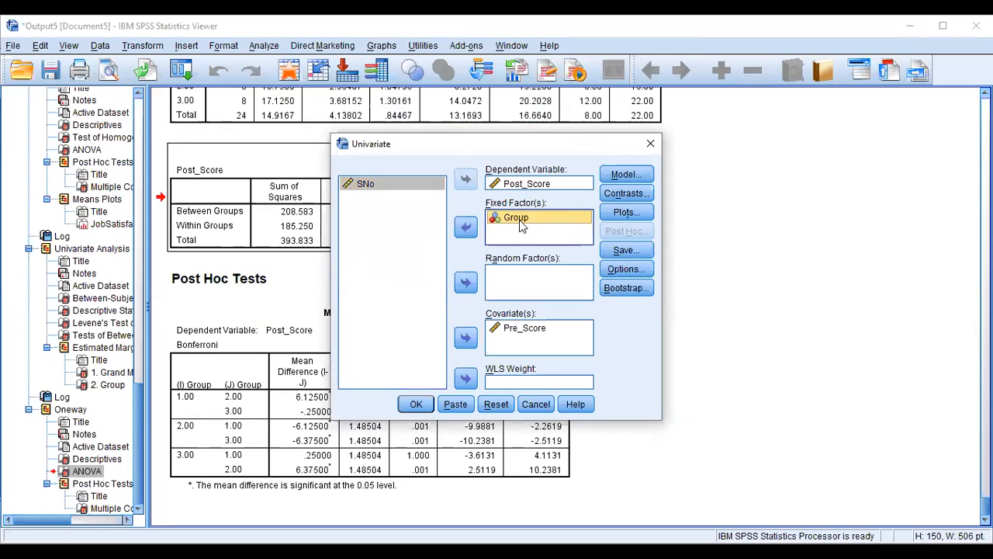
{"action": "left_click", "coordinate": [520, 330]}
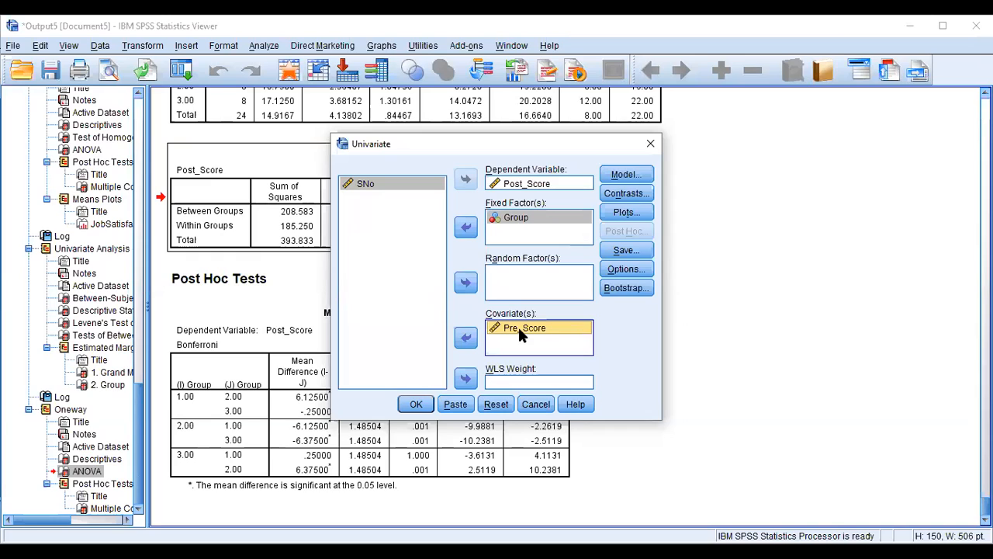
Request estimated marginal means for (OVERALL) and Group, and include descriptive statistics in the univariate options.
{"action": "left_click", "coordinate": [636, 273]}
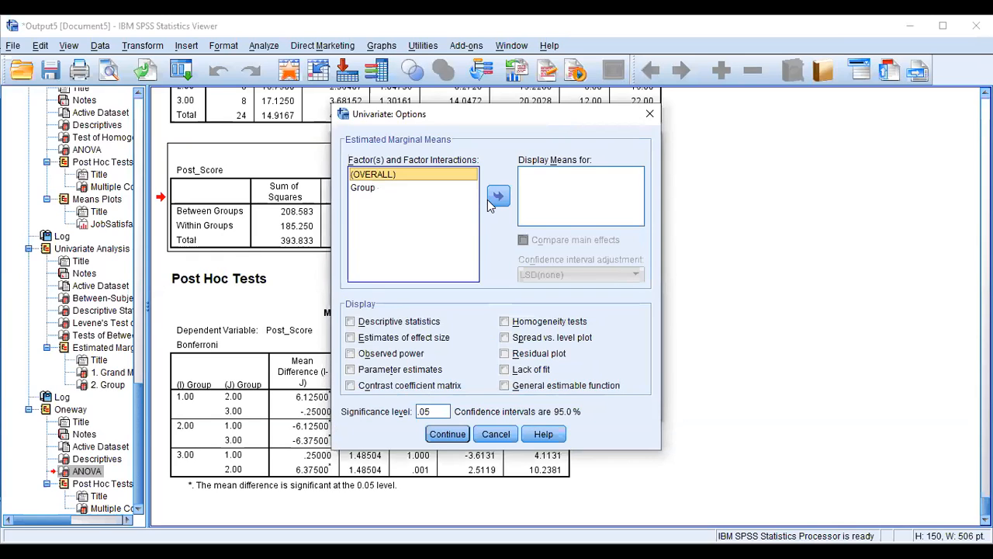
{"action": "left_click", "coordinate": [364, 191]}
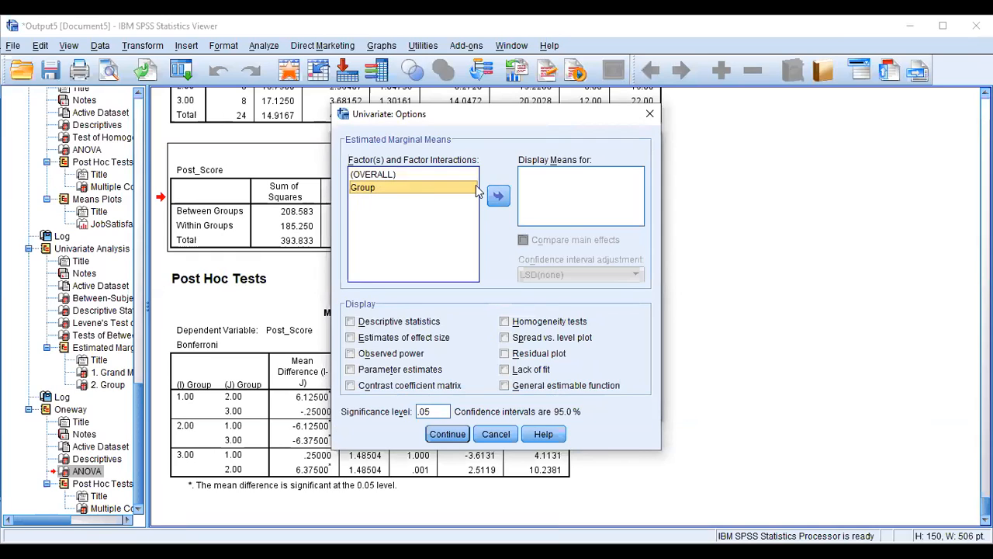
{"action": "left_click", "coordinate": [393, 177]}
{"action": "left_click", "coordinate": [498, 196]}
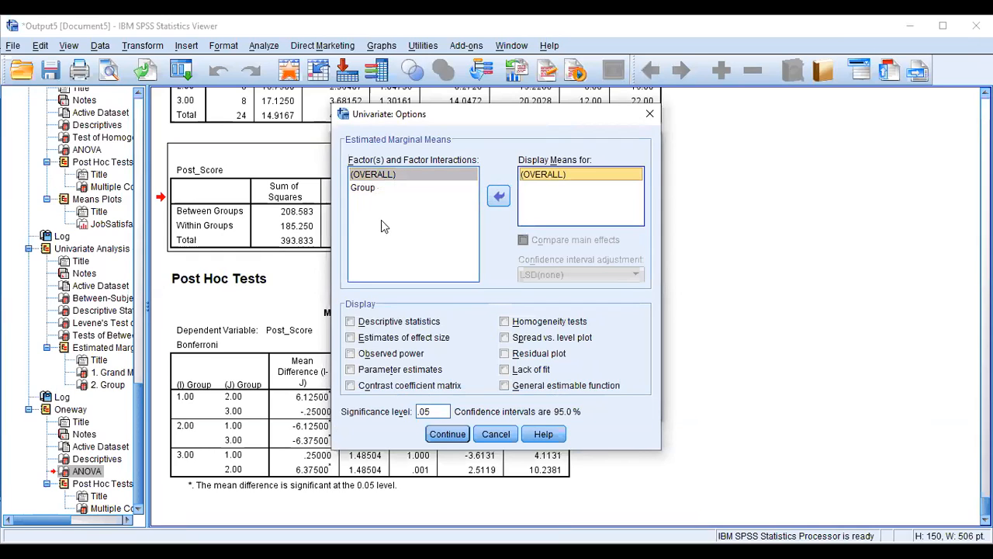
{"action": "left_click", "coordinate": [364, 192]}
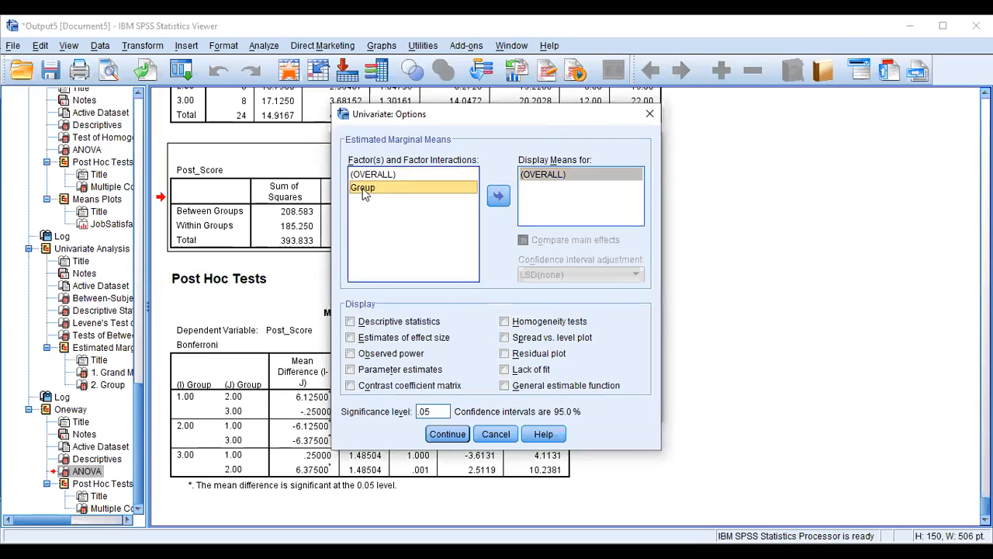
{"action": "left_click", "coordinate": [498, 198]}
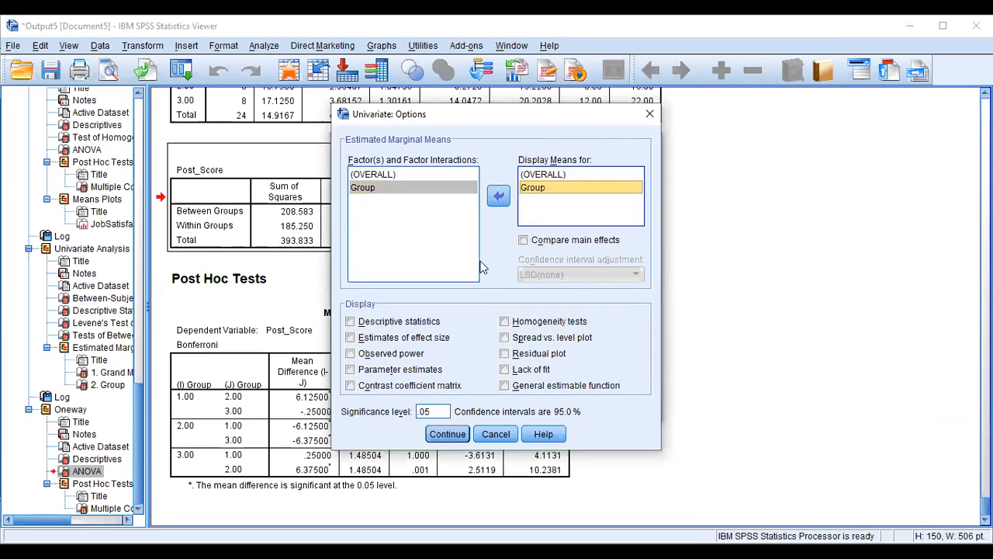
{"action": "left_click", "coordinate": [351, 323]}
{"action": "left_click", "coordinate": [457, 438]}
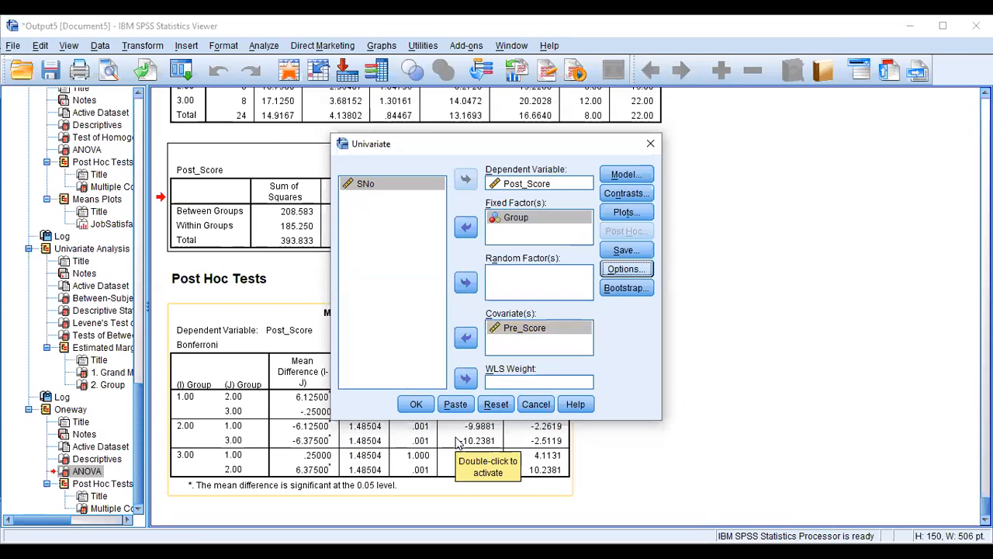
Add a profile plot with Group on the horizontal axis and run the univariate analysis.
{"action": "left_click", "coordinate": [633, 216]}
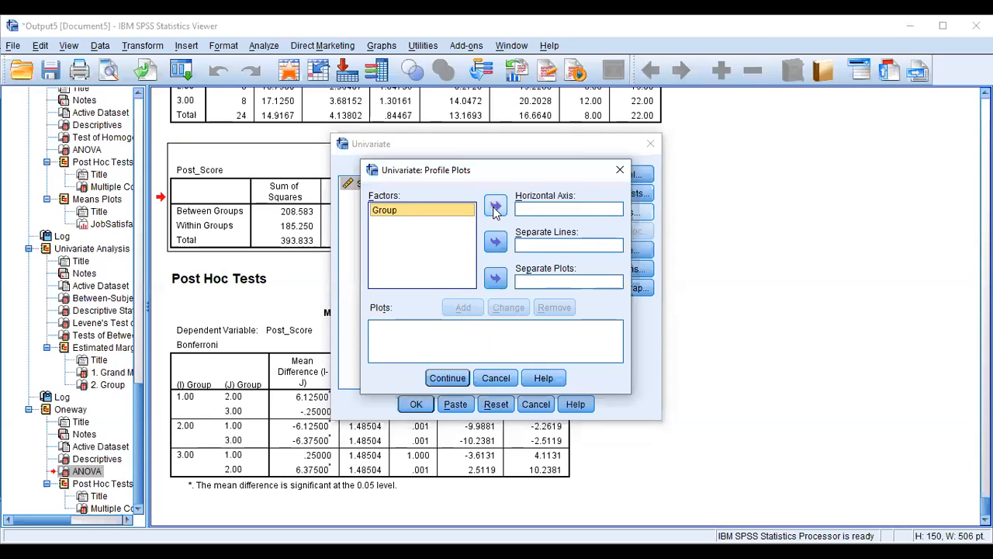
{"action": "left_click", "coordinate": [495, 205]}
{"action": "left_click", "coordinate": [458, 307]}
{"action": "left_click", "coordinate": [446, 378]}
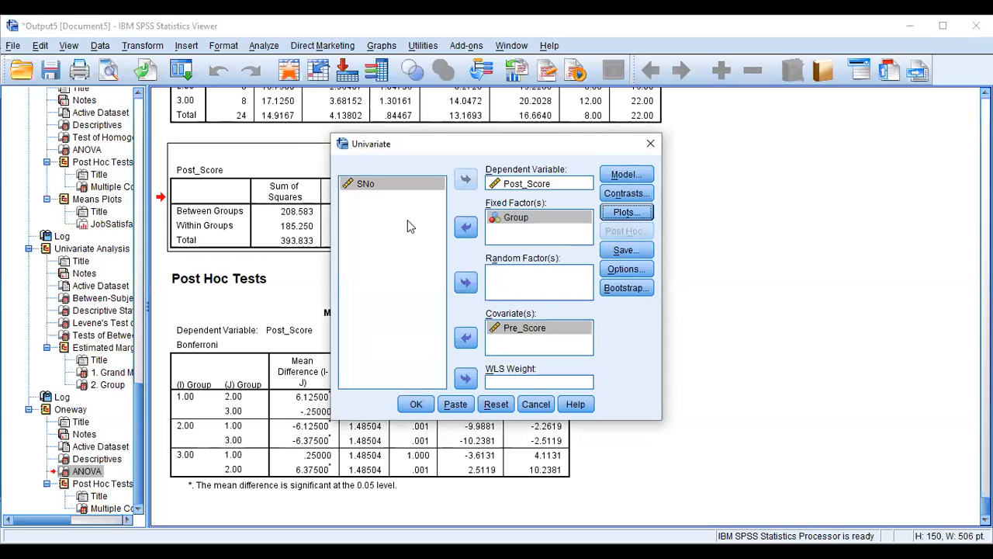
{"action": "left_click", "coordinate": [260, 46]}
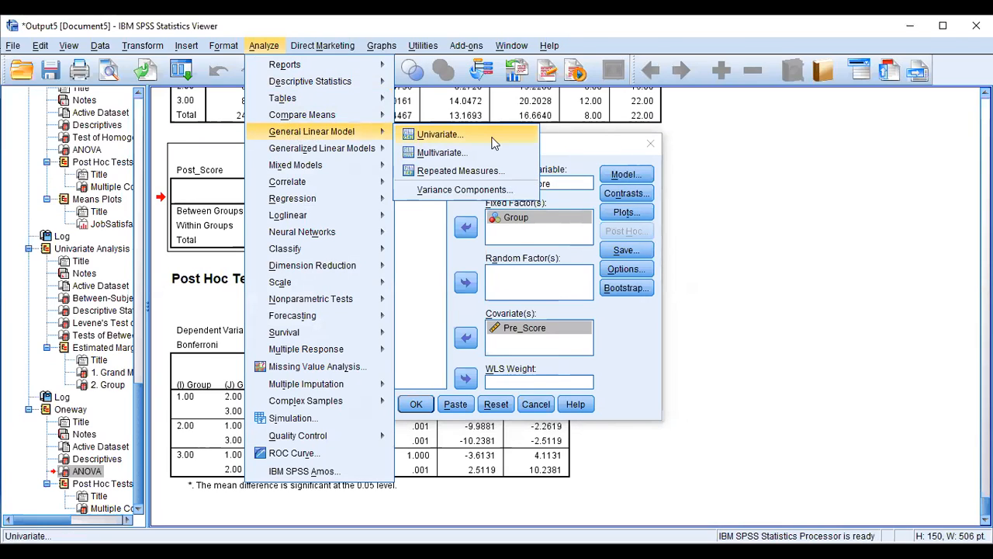
{"action": "left_click", "coordinate": [721, 175]}
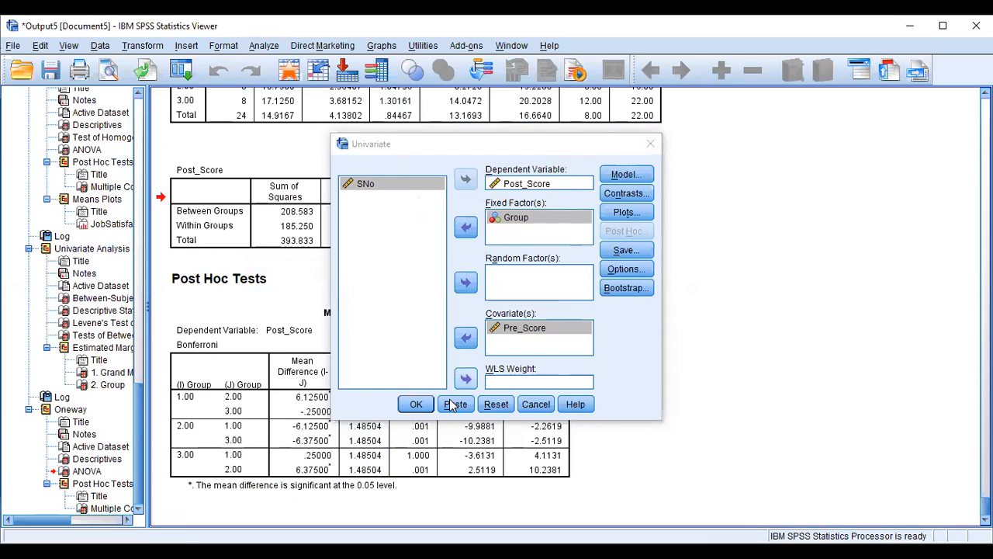
{"action": "left_click", "coordinate": [417, 406]}
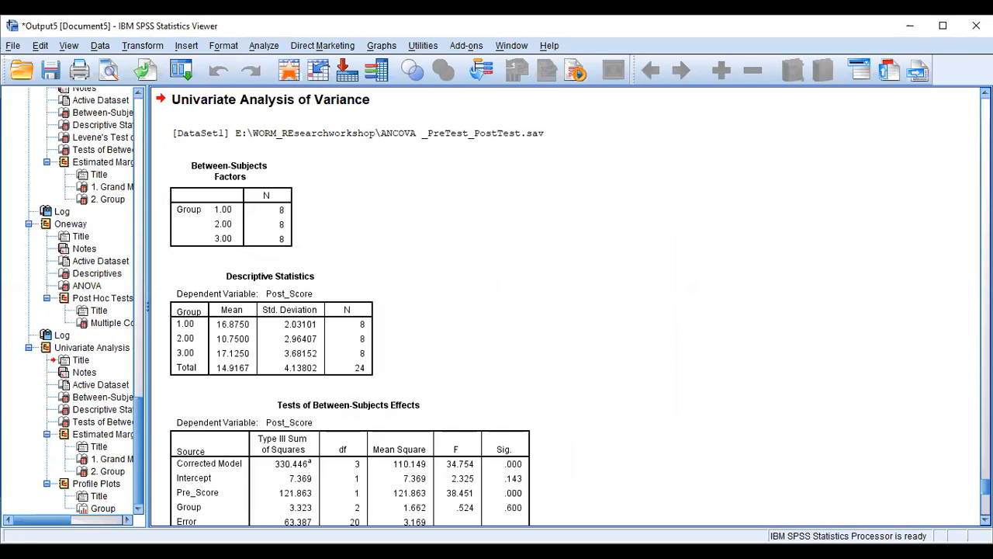
Compare the Post_Score ANCOVA's descriptives and between-subjects effects with the one-way ANOVA table, and view the estimated marginal means.
{"action": "scroll", "coordinate": [349, 310], "scroll_direction": "down", "scroll_amount": 3}
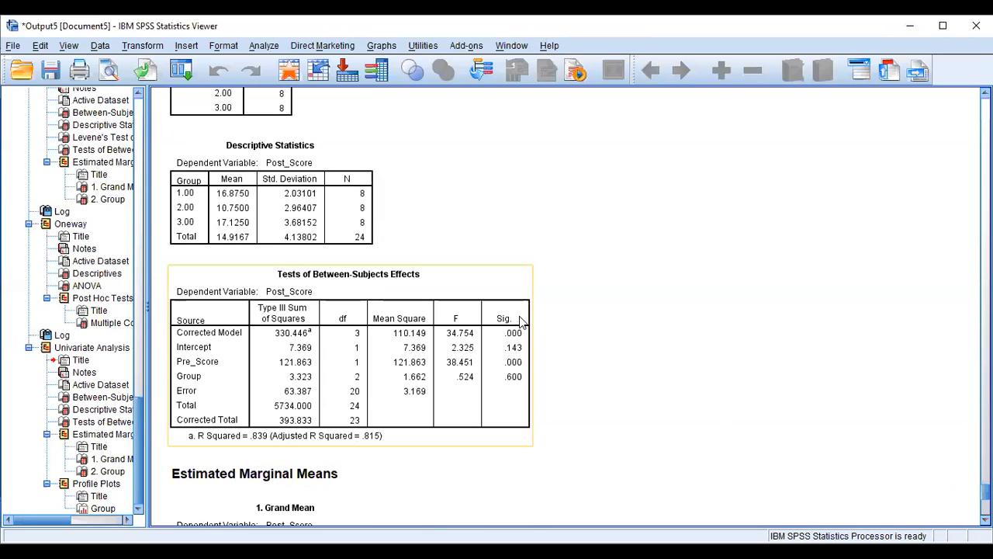
{"action": "left_click", "coordinate": [302, 196]}
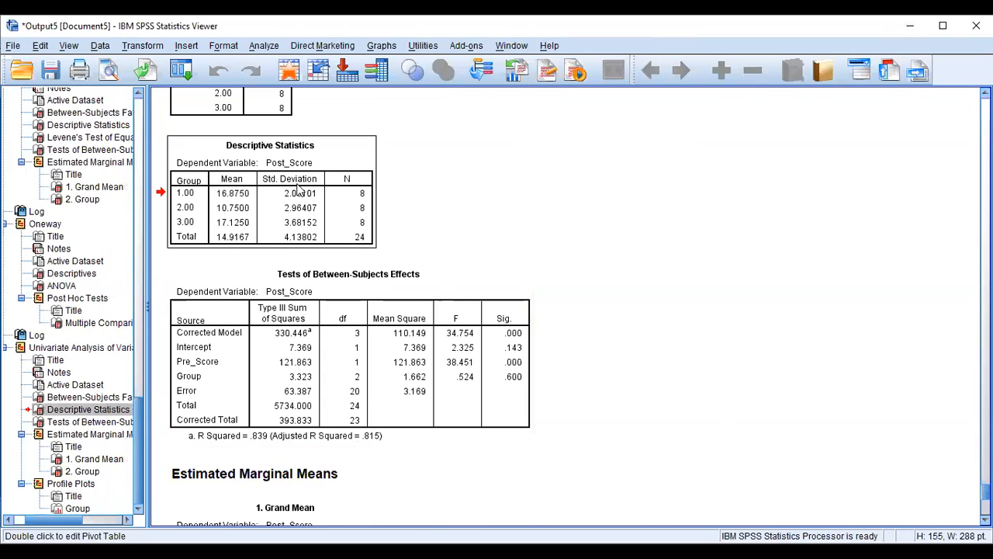
{"action": "left_click", "coordinate": [384, 395]}
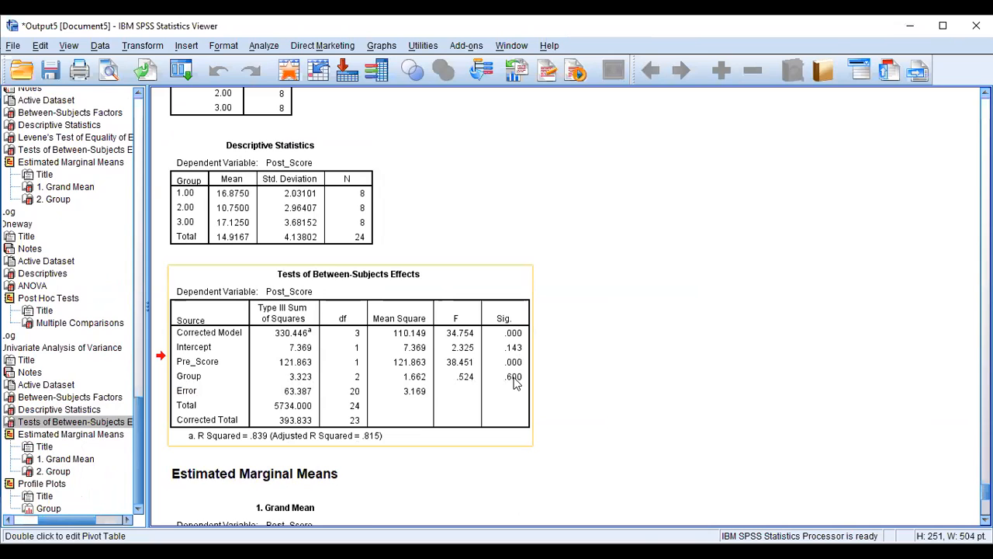
{"action": "scroll", "coordinate": [514, 382], "scroll_direction": "up", "scroll_amount": 5}
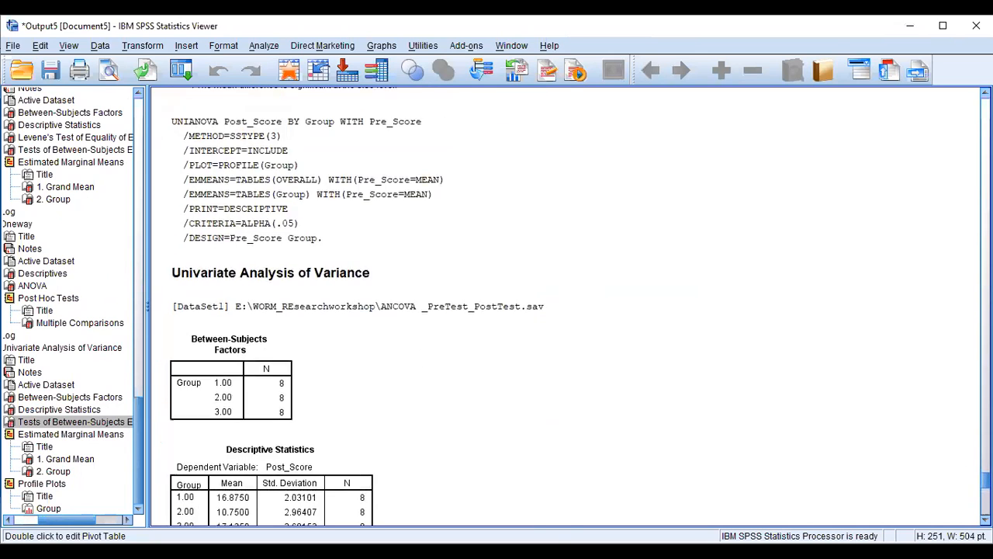
{"action": "scroll", "coordinate": [514, 383], "scroll_direction": "up", "scroll_amount": 10}
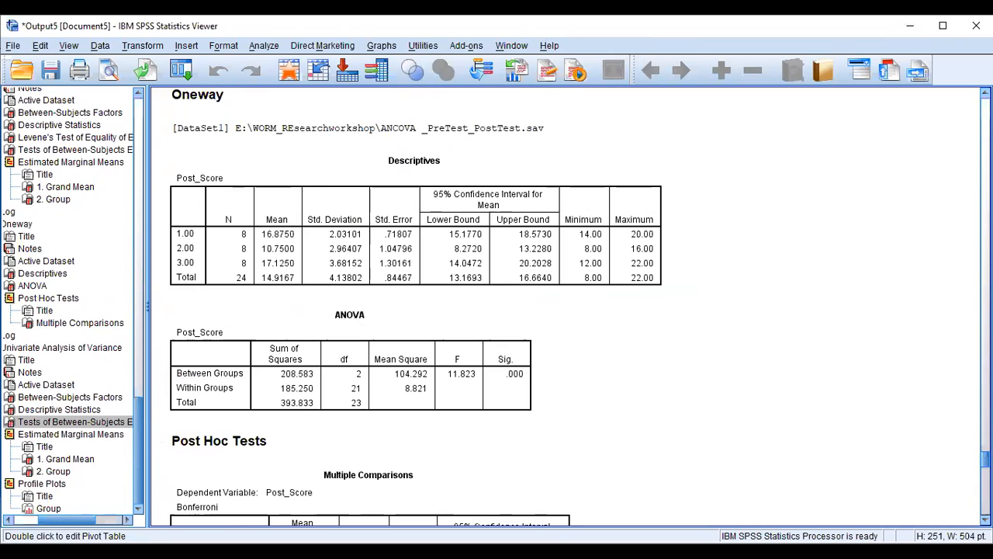
{"action": "left_click", "coordinate": [499, 395]}
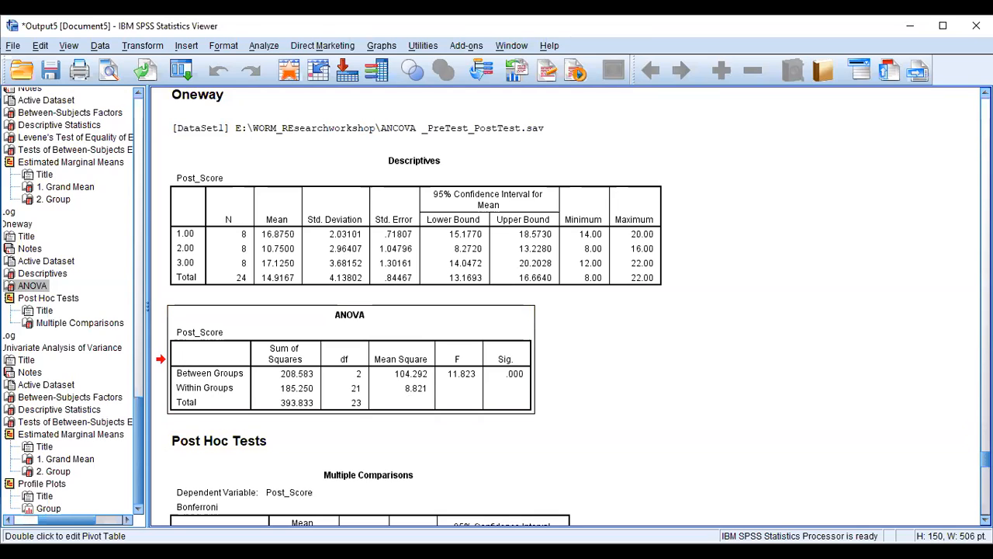
{"action": "left_click_drag", "start_coordinate": [985, 459], "coordinate": [986, 495]}
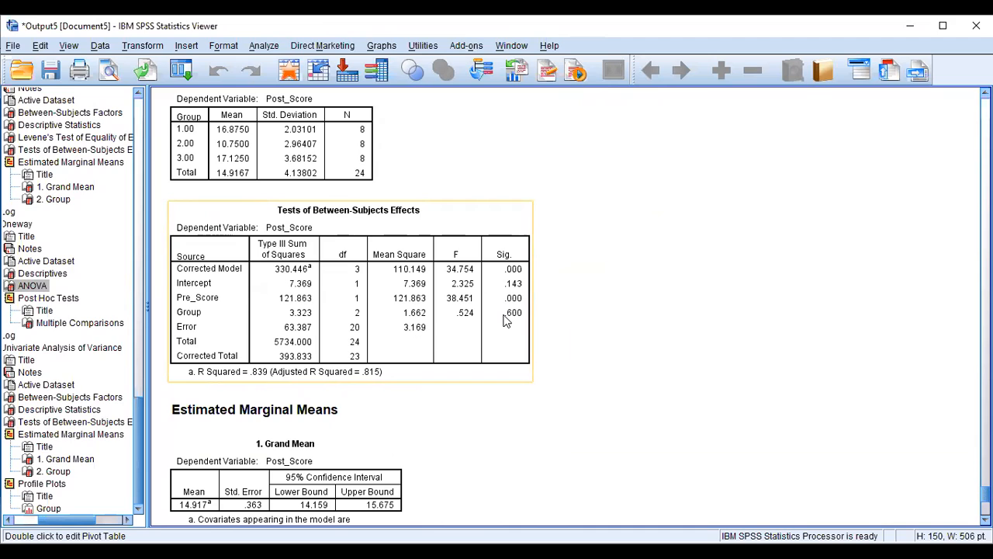
{"action": "left_click", "coordinate": [950, 424]}
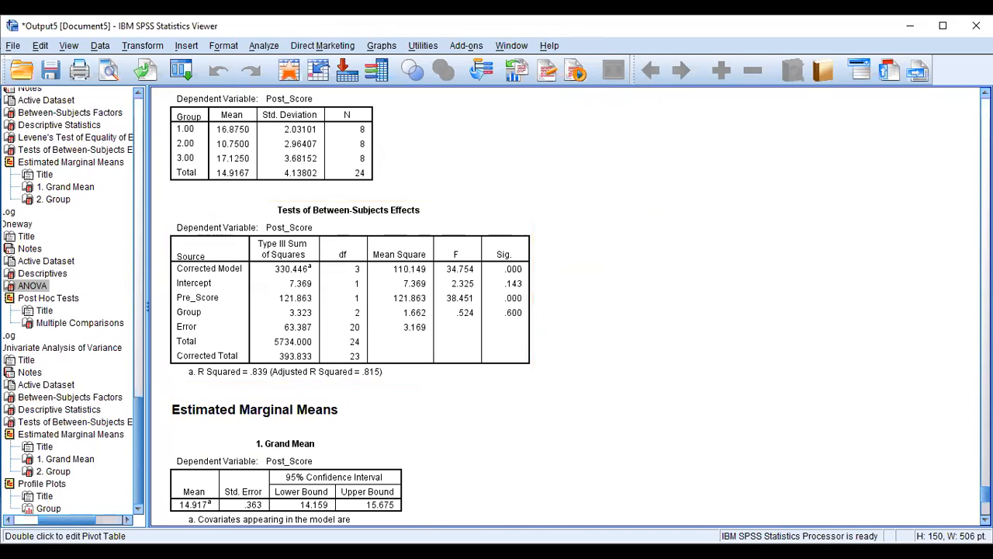
{"action": "scroll", "coordinate": [570, 305], "scroll_direction": "down", "scroll_amount": 5}
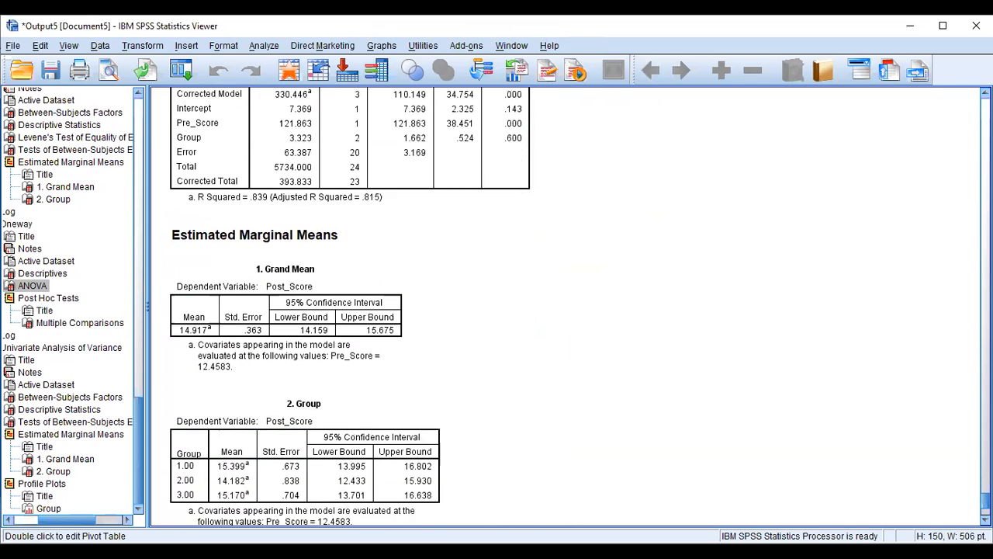